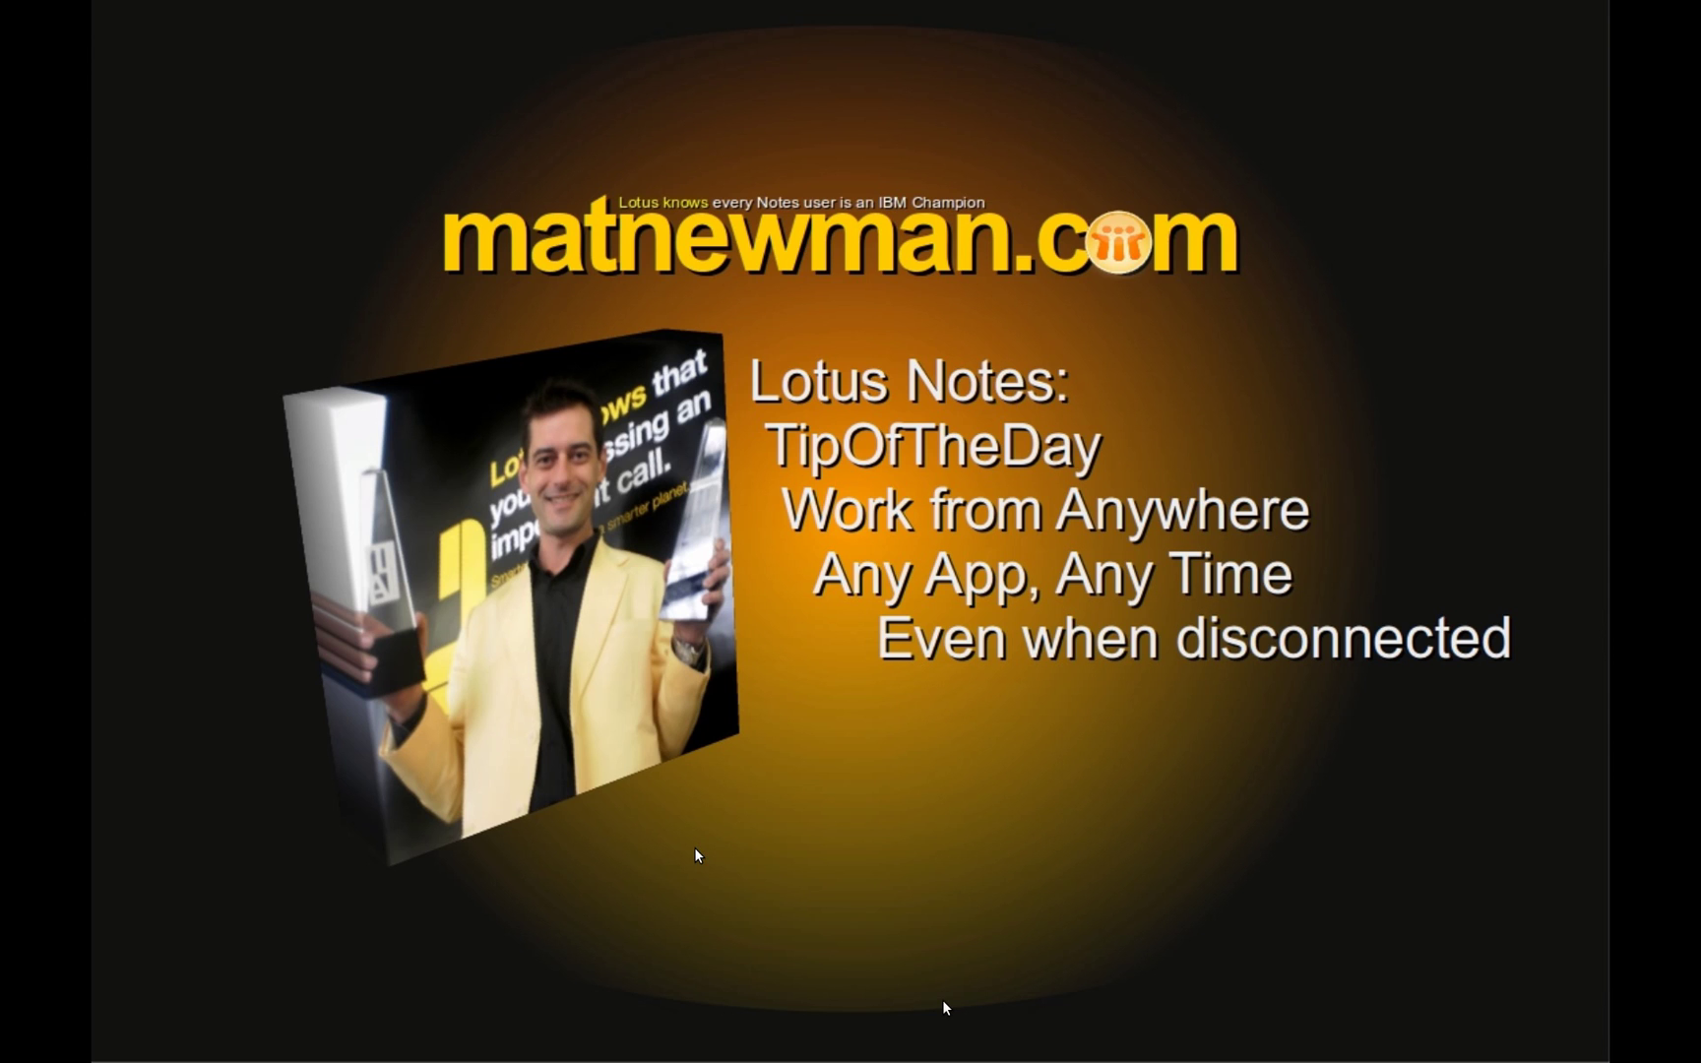
# Switch to the workspace with the Demo mail folder and reveal the menu access keys.
pyautogui.hotkey('ctrl', 'alt', 'Left')
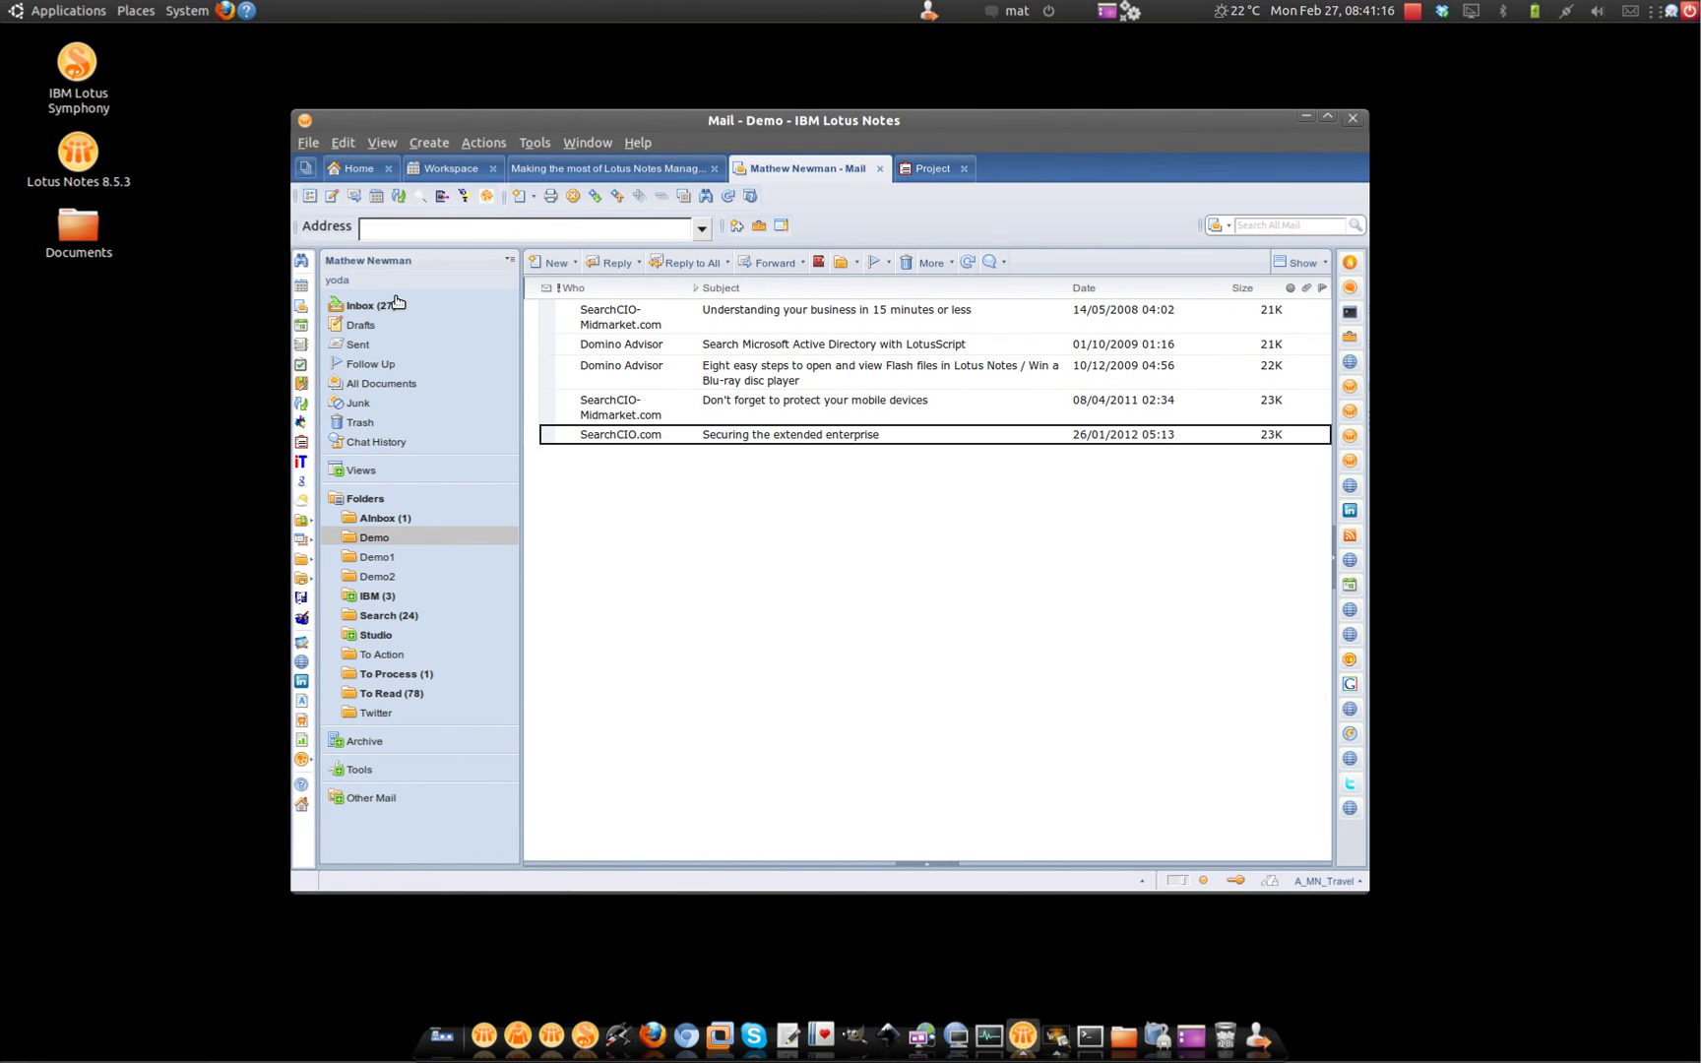
pyautogui.press('alt')
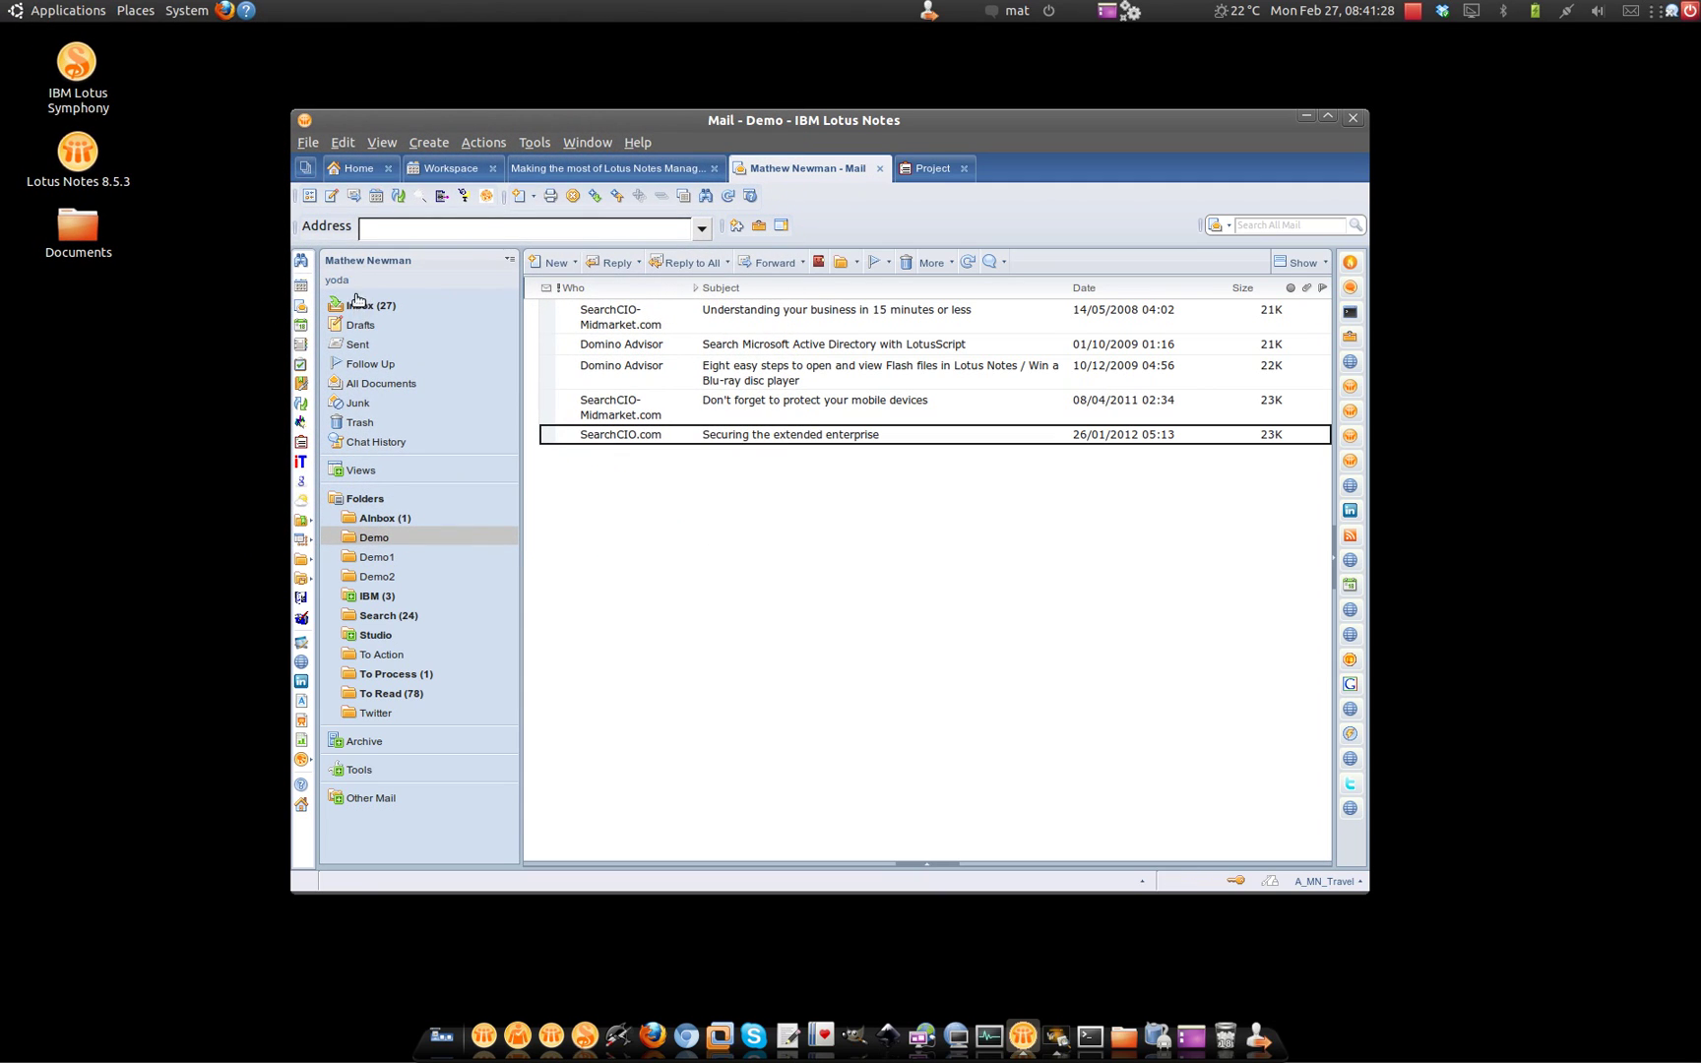
pyautogui.click(304, 141)
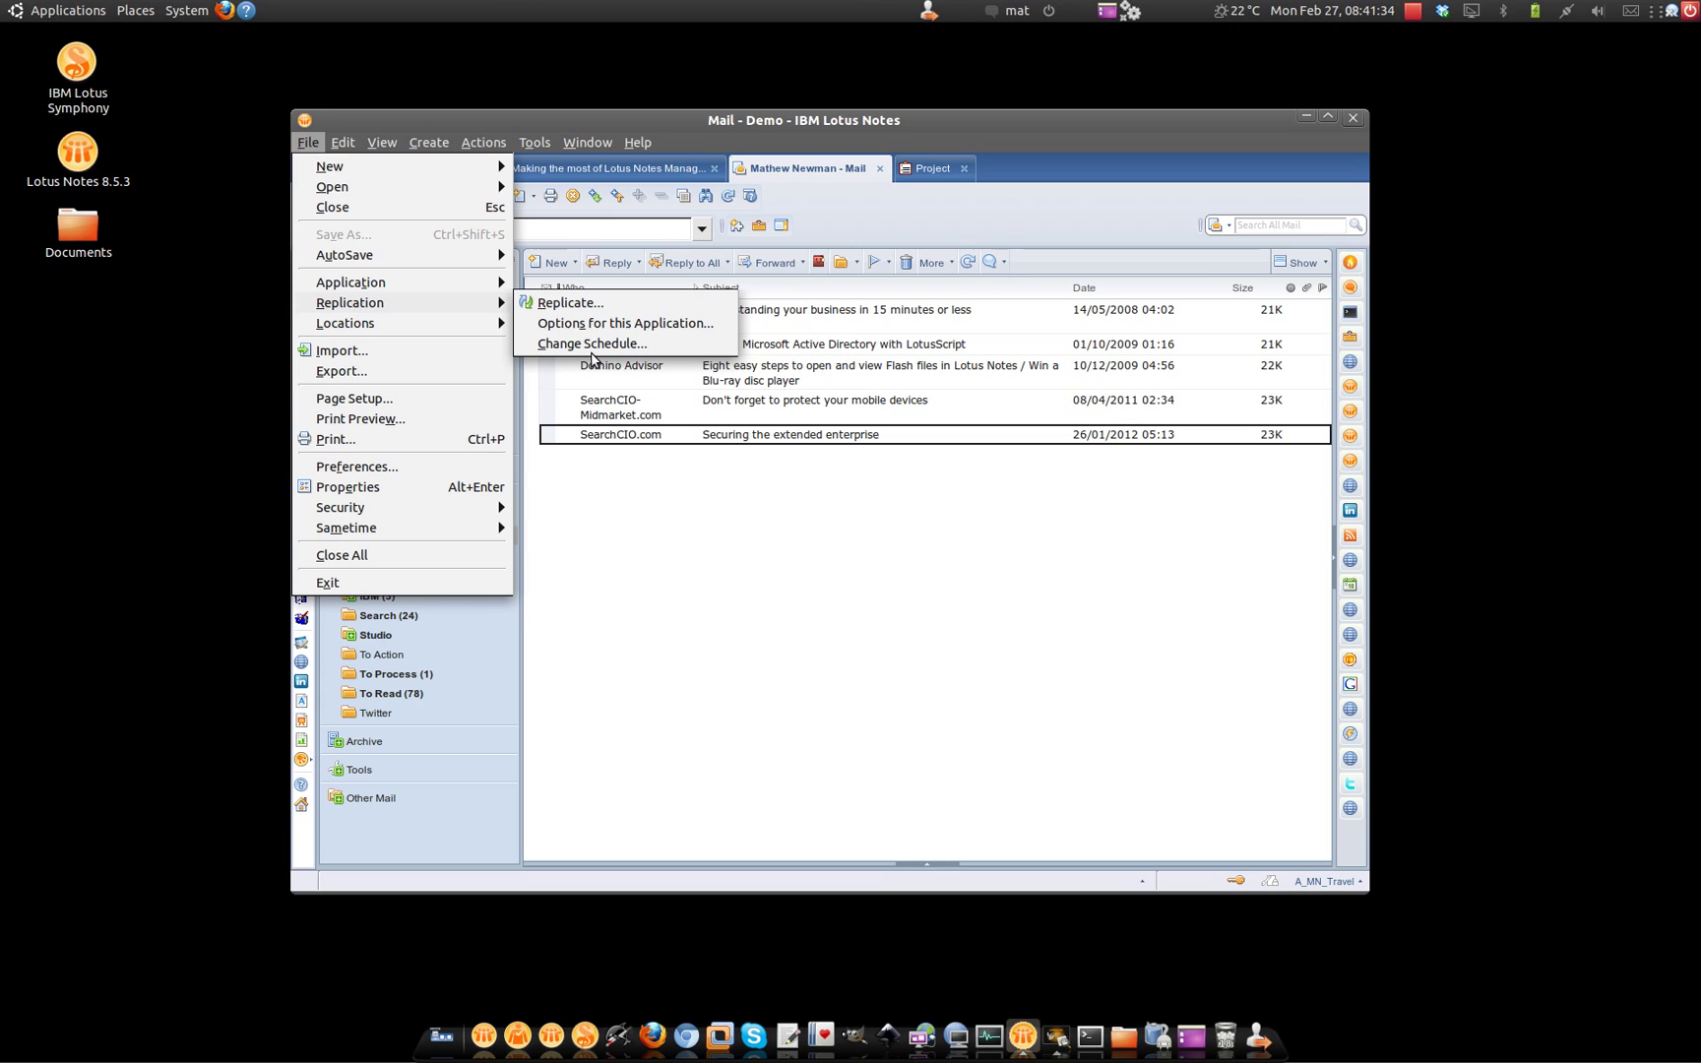
pyautogui.moveTo(382, 143)
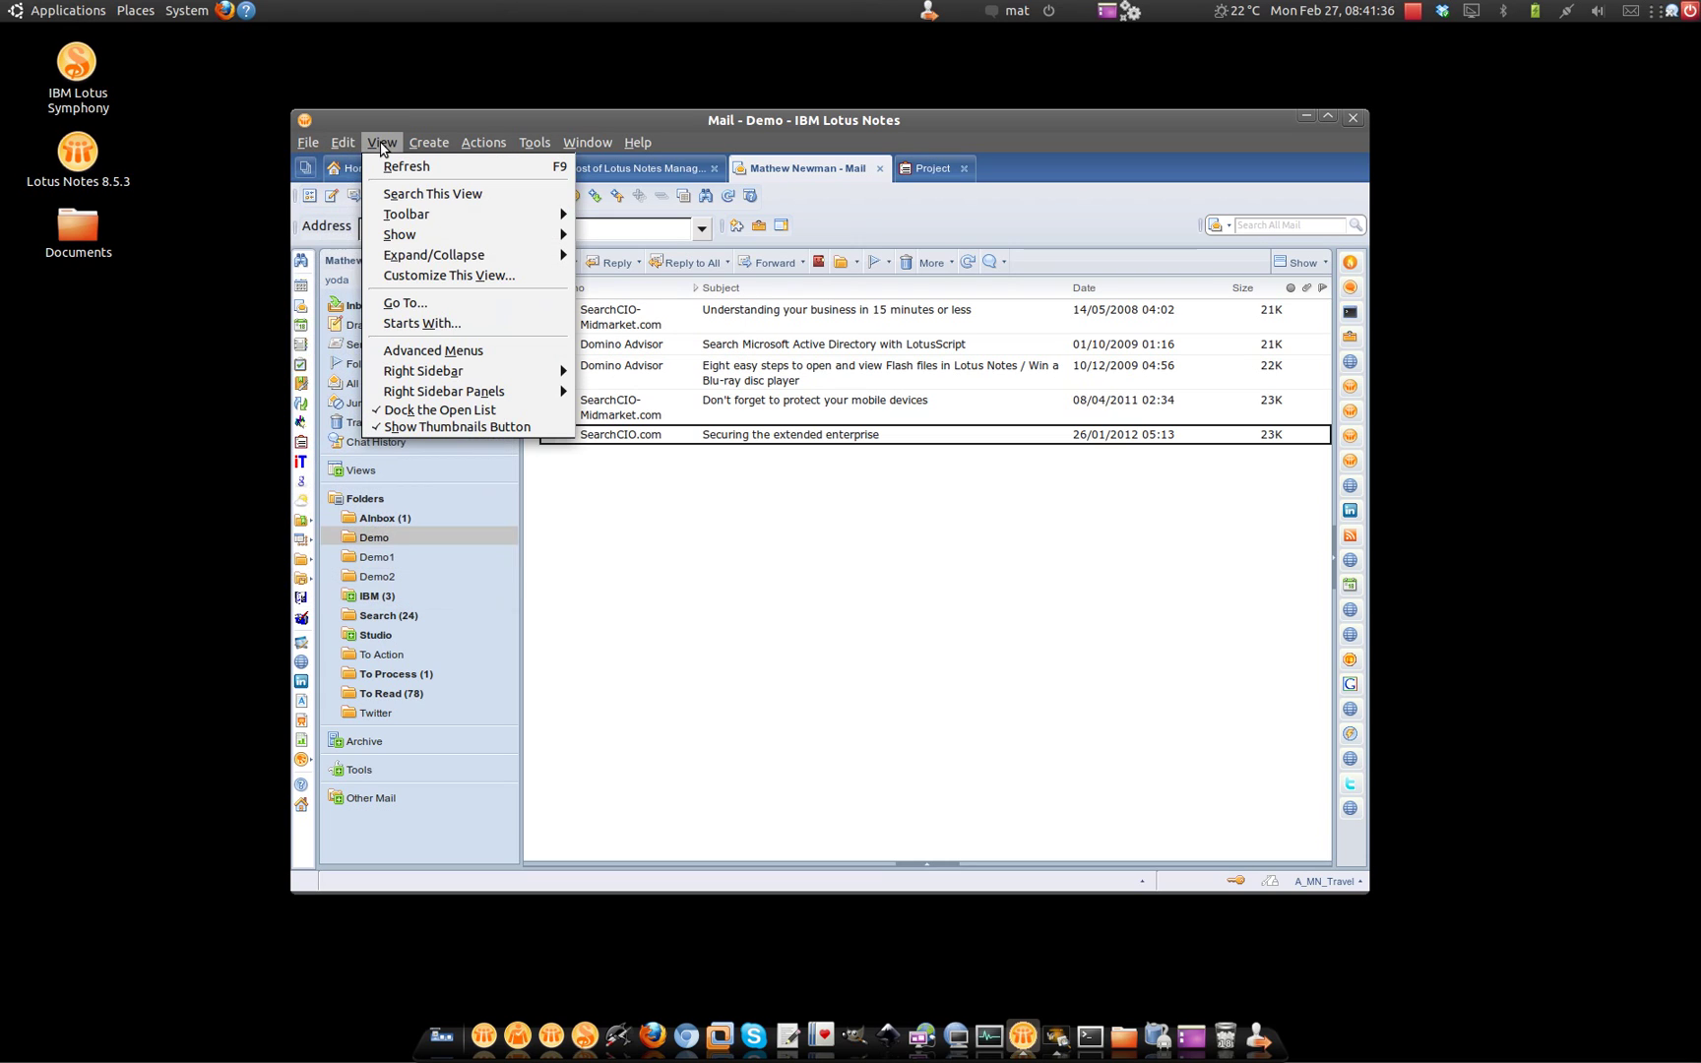
pyautogui.click(423, 352)
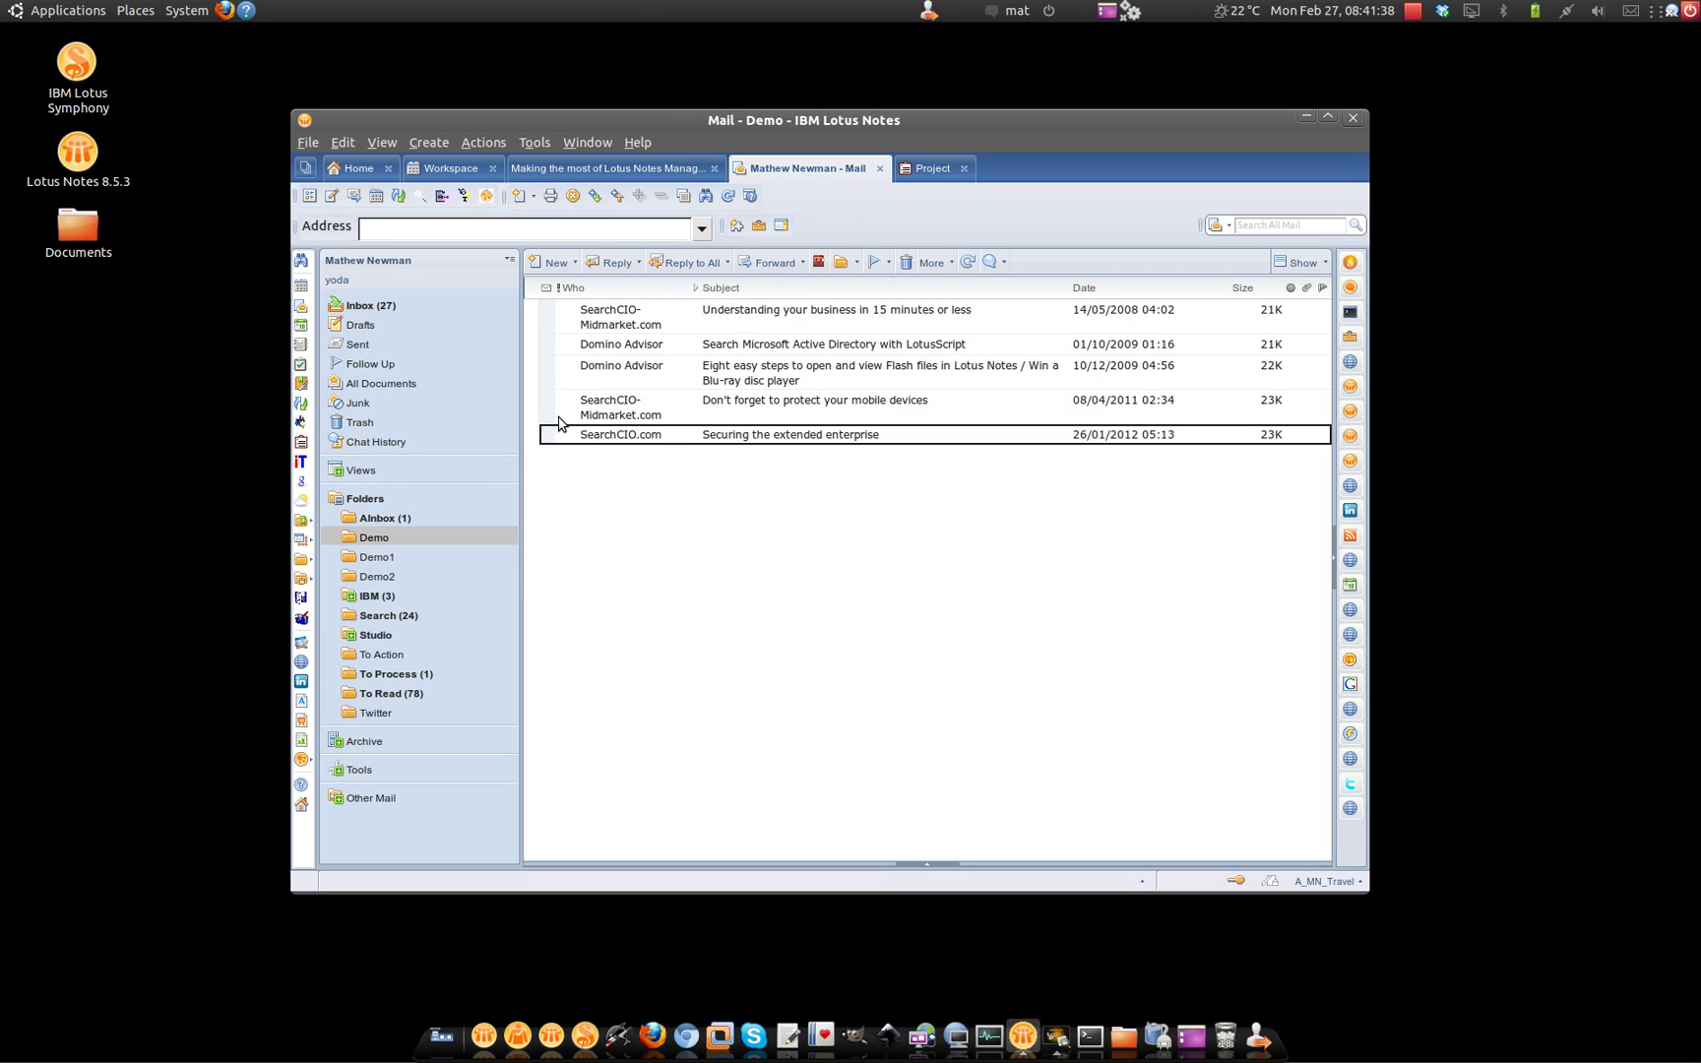
pyautogui.click(308, 142)
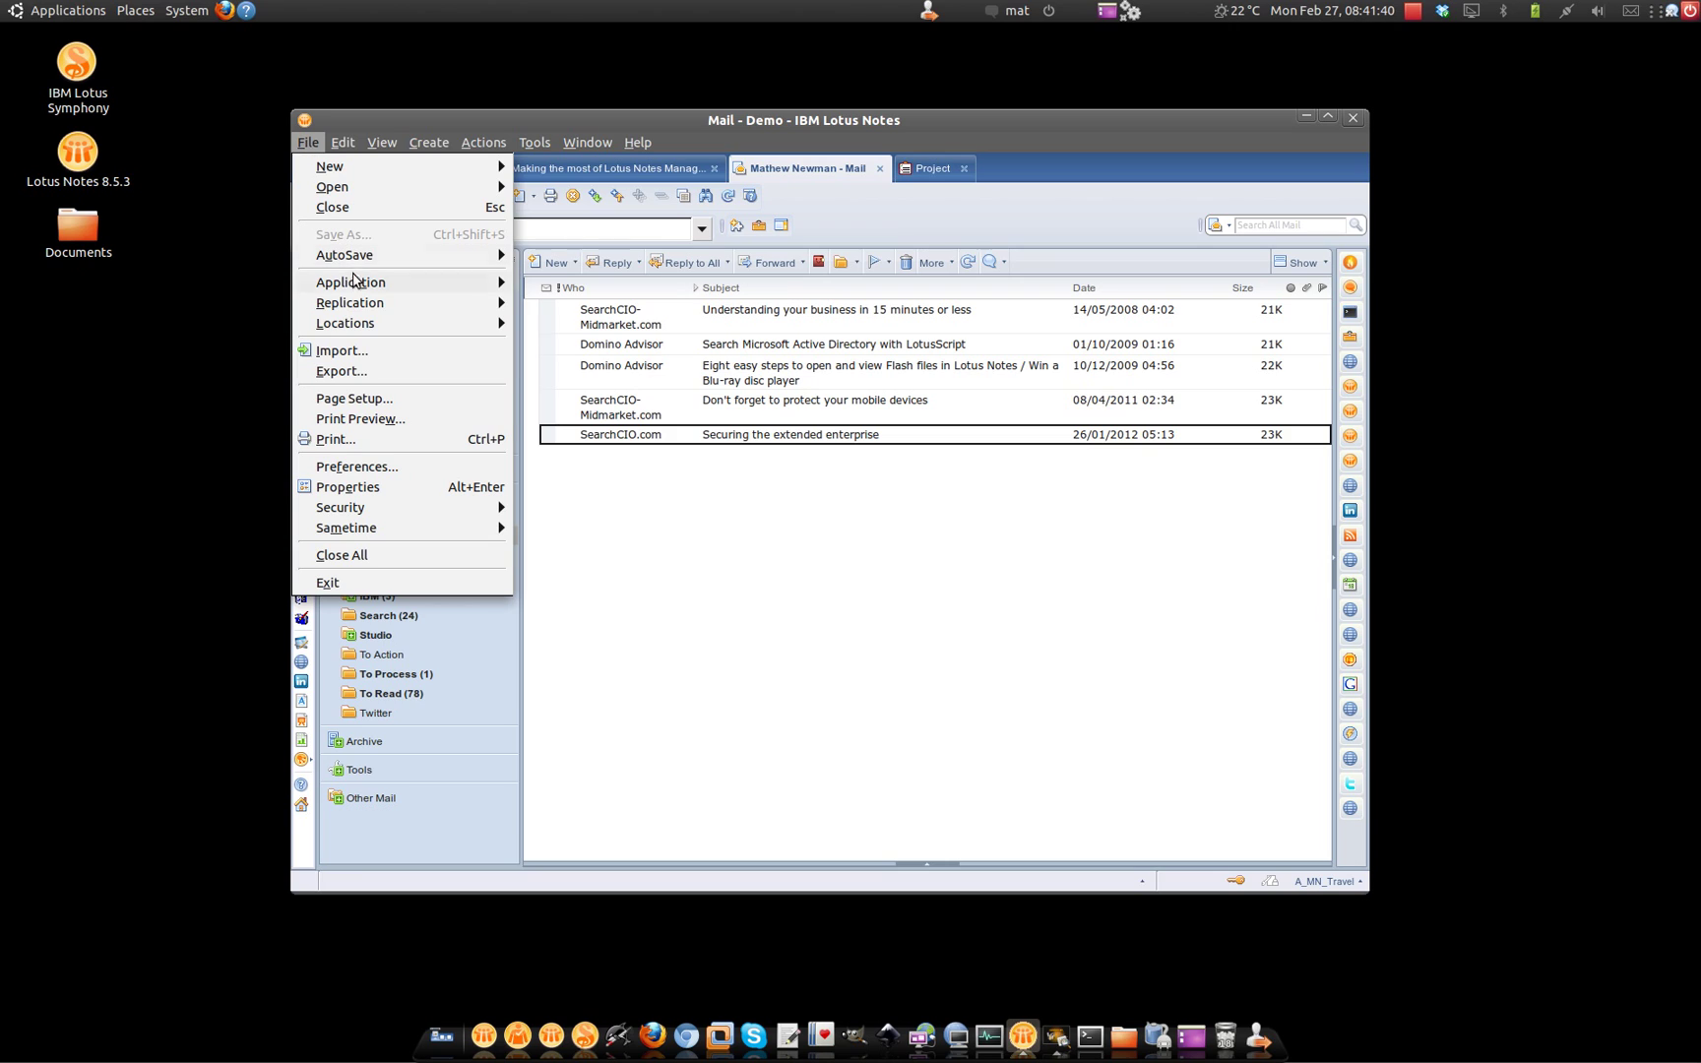
pyautogui.moveTo(350, 302)
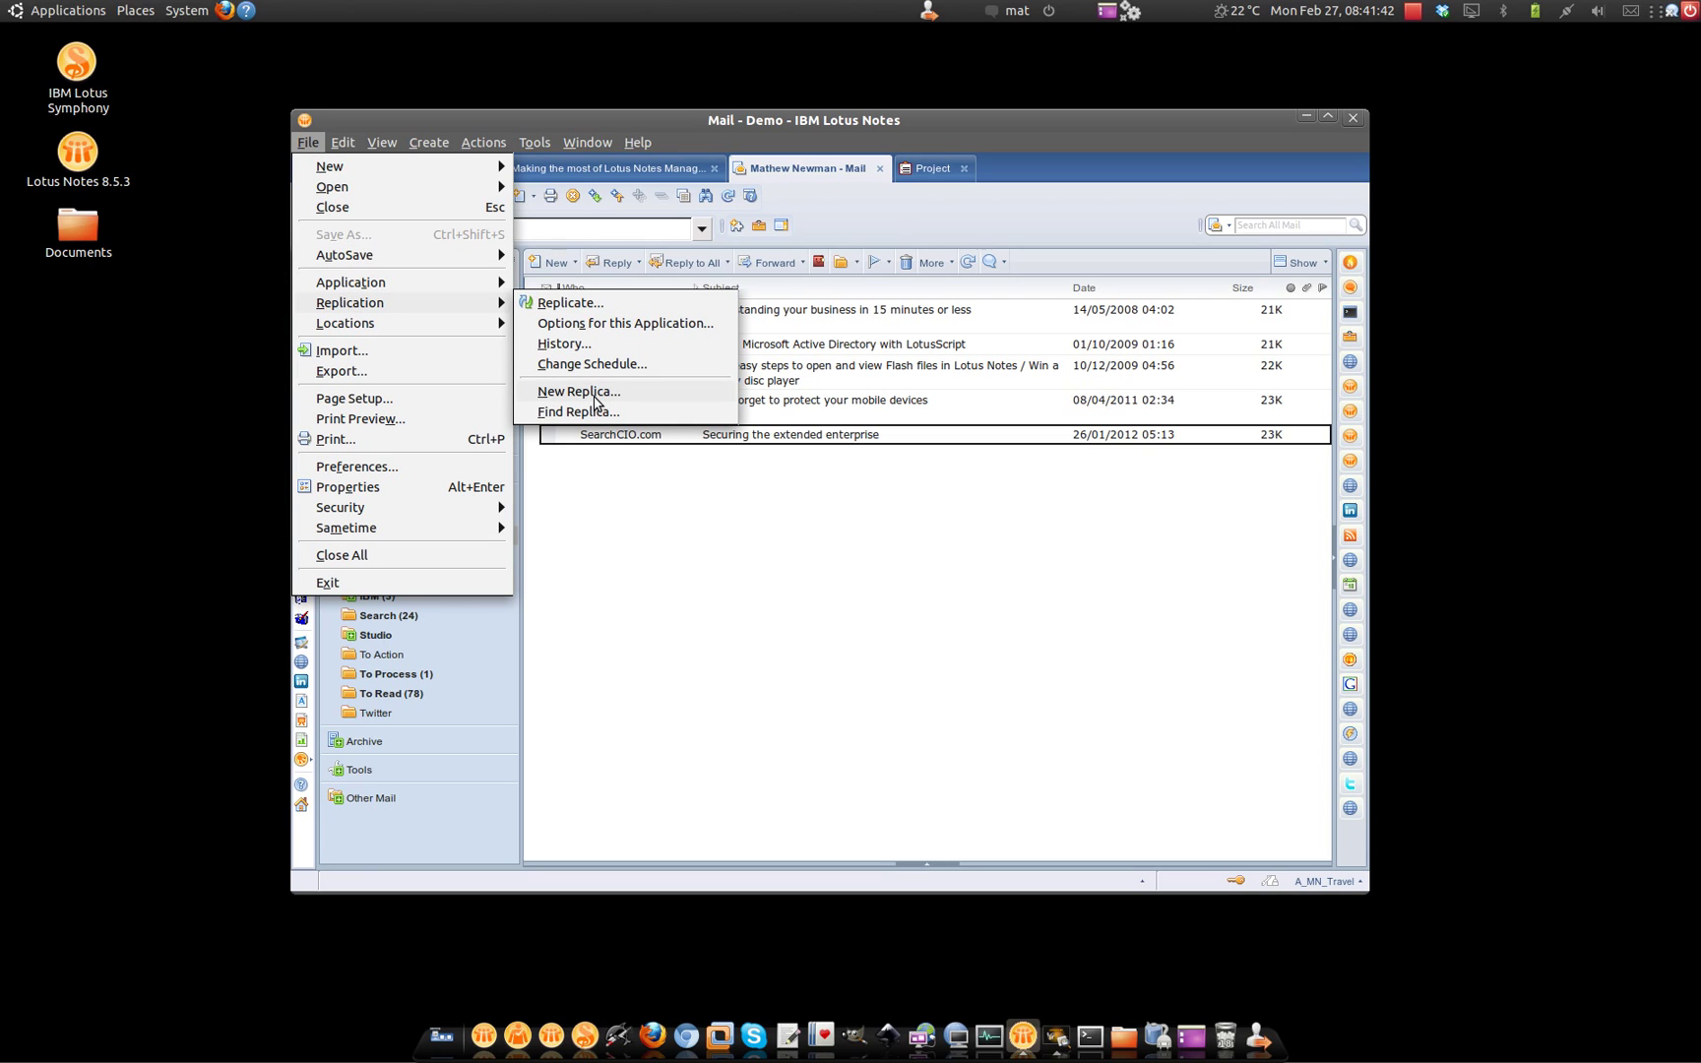
pyautogui.click(578, 391)
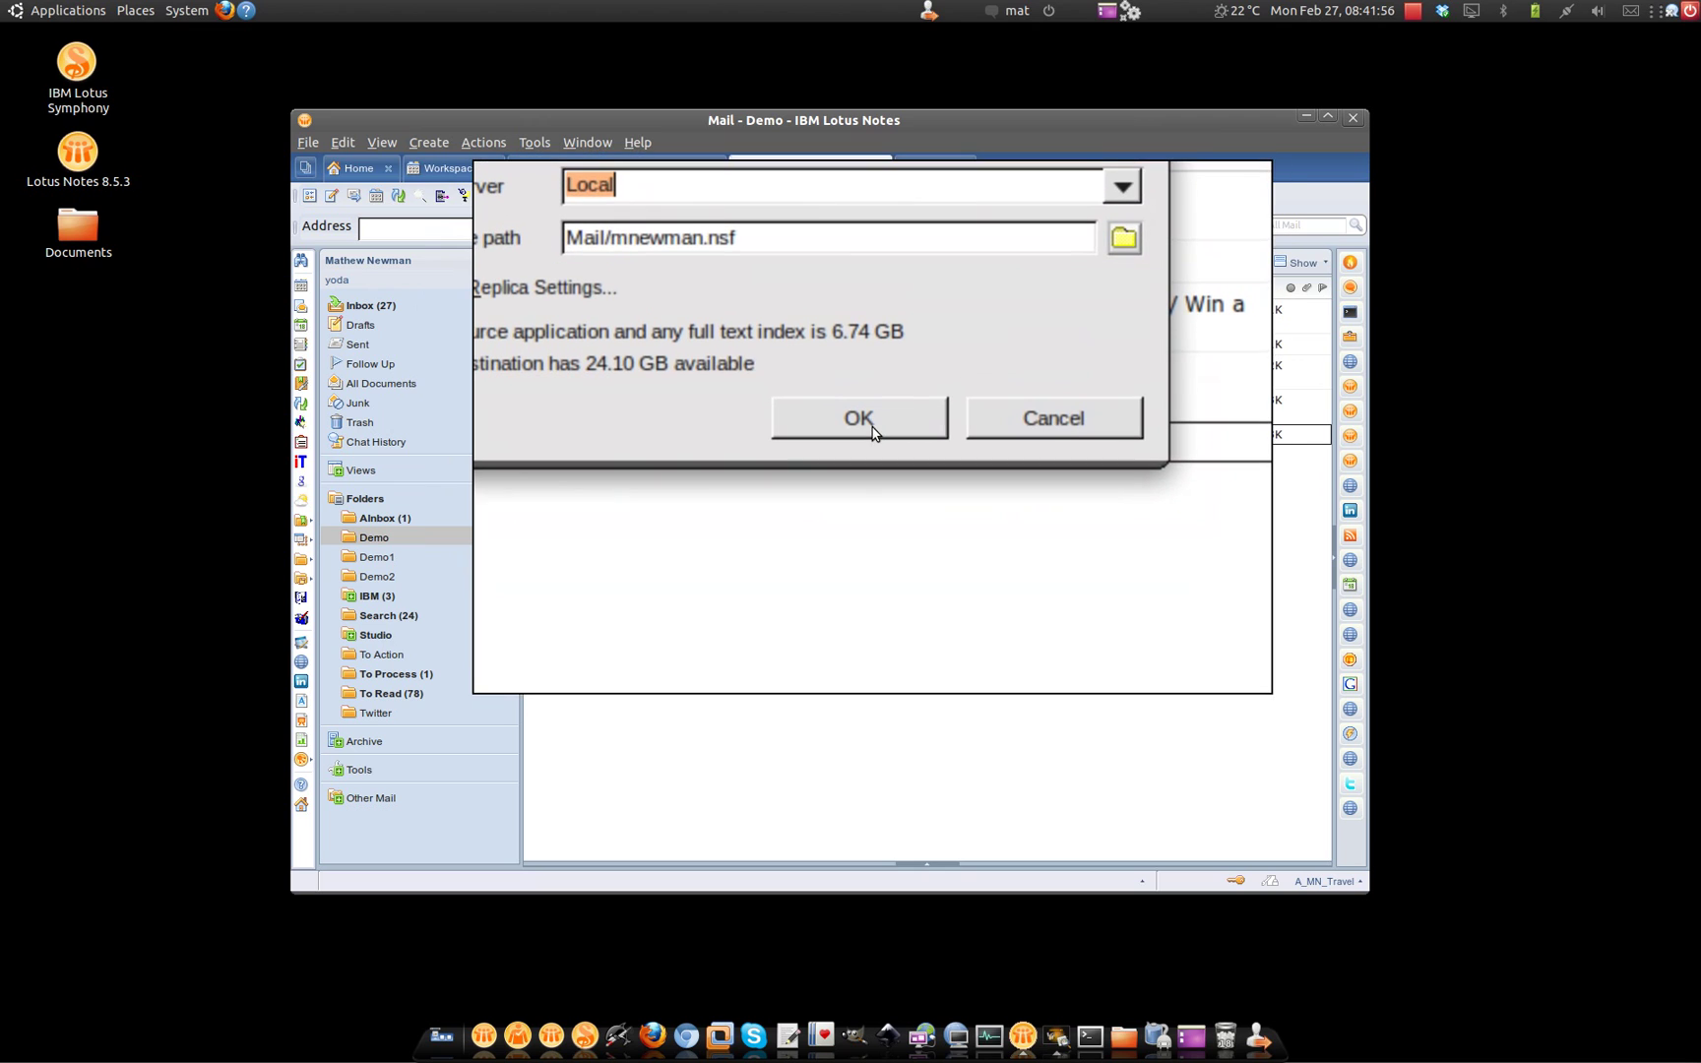
# Create the local mail replica, then open the mail from its Local copy.
pyautogui.click(873, 426)
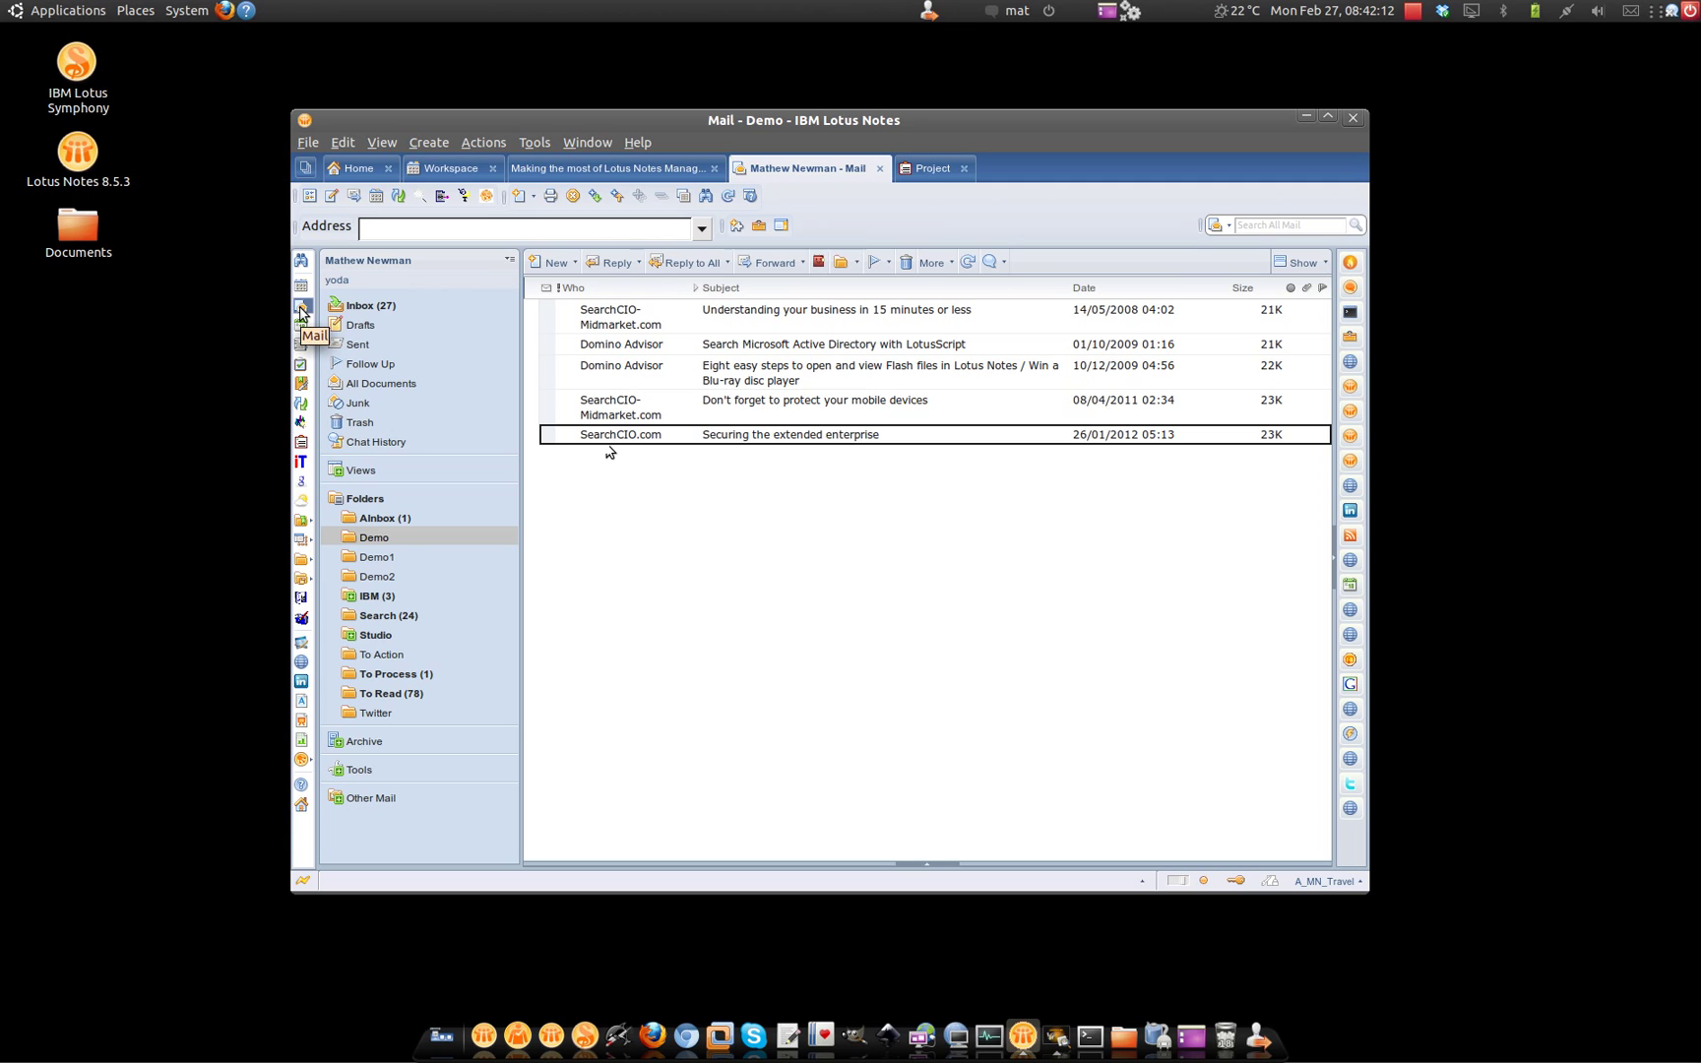
pyautogui.press('alt')
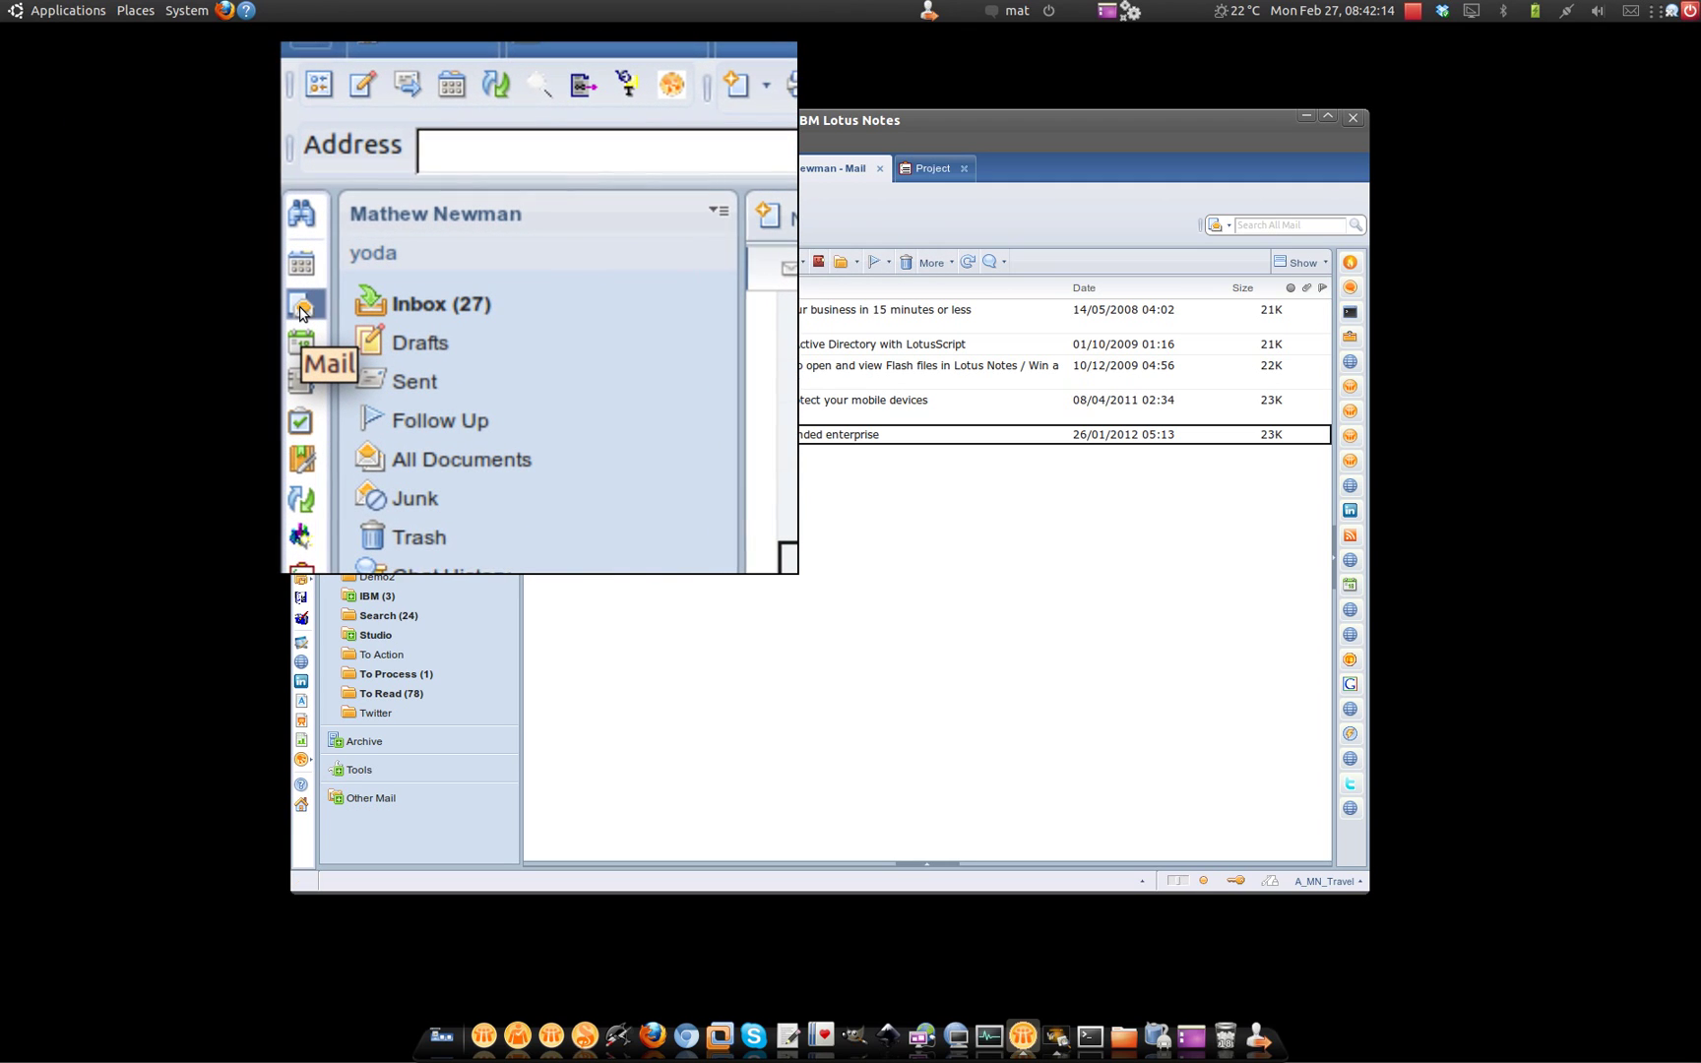
pyautogui.rightClick(304, 312)
pyautogui.moveTo(306, 343)
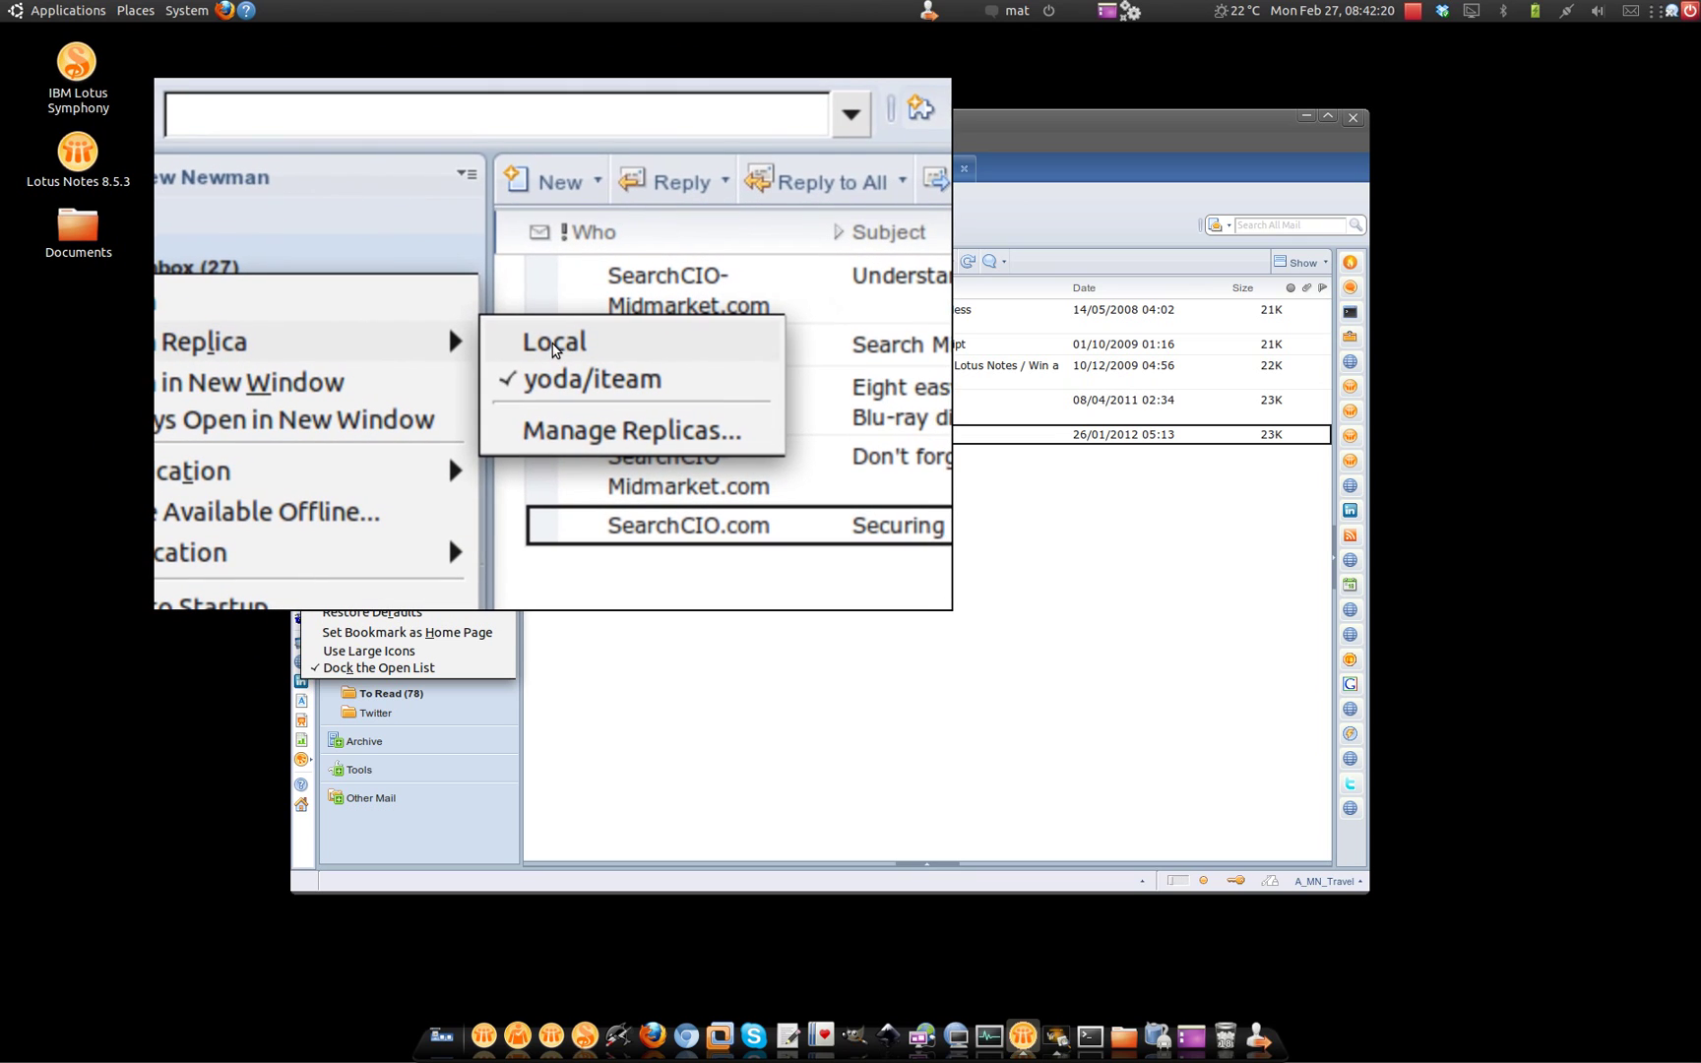
pyautogui.click(554, 351)
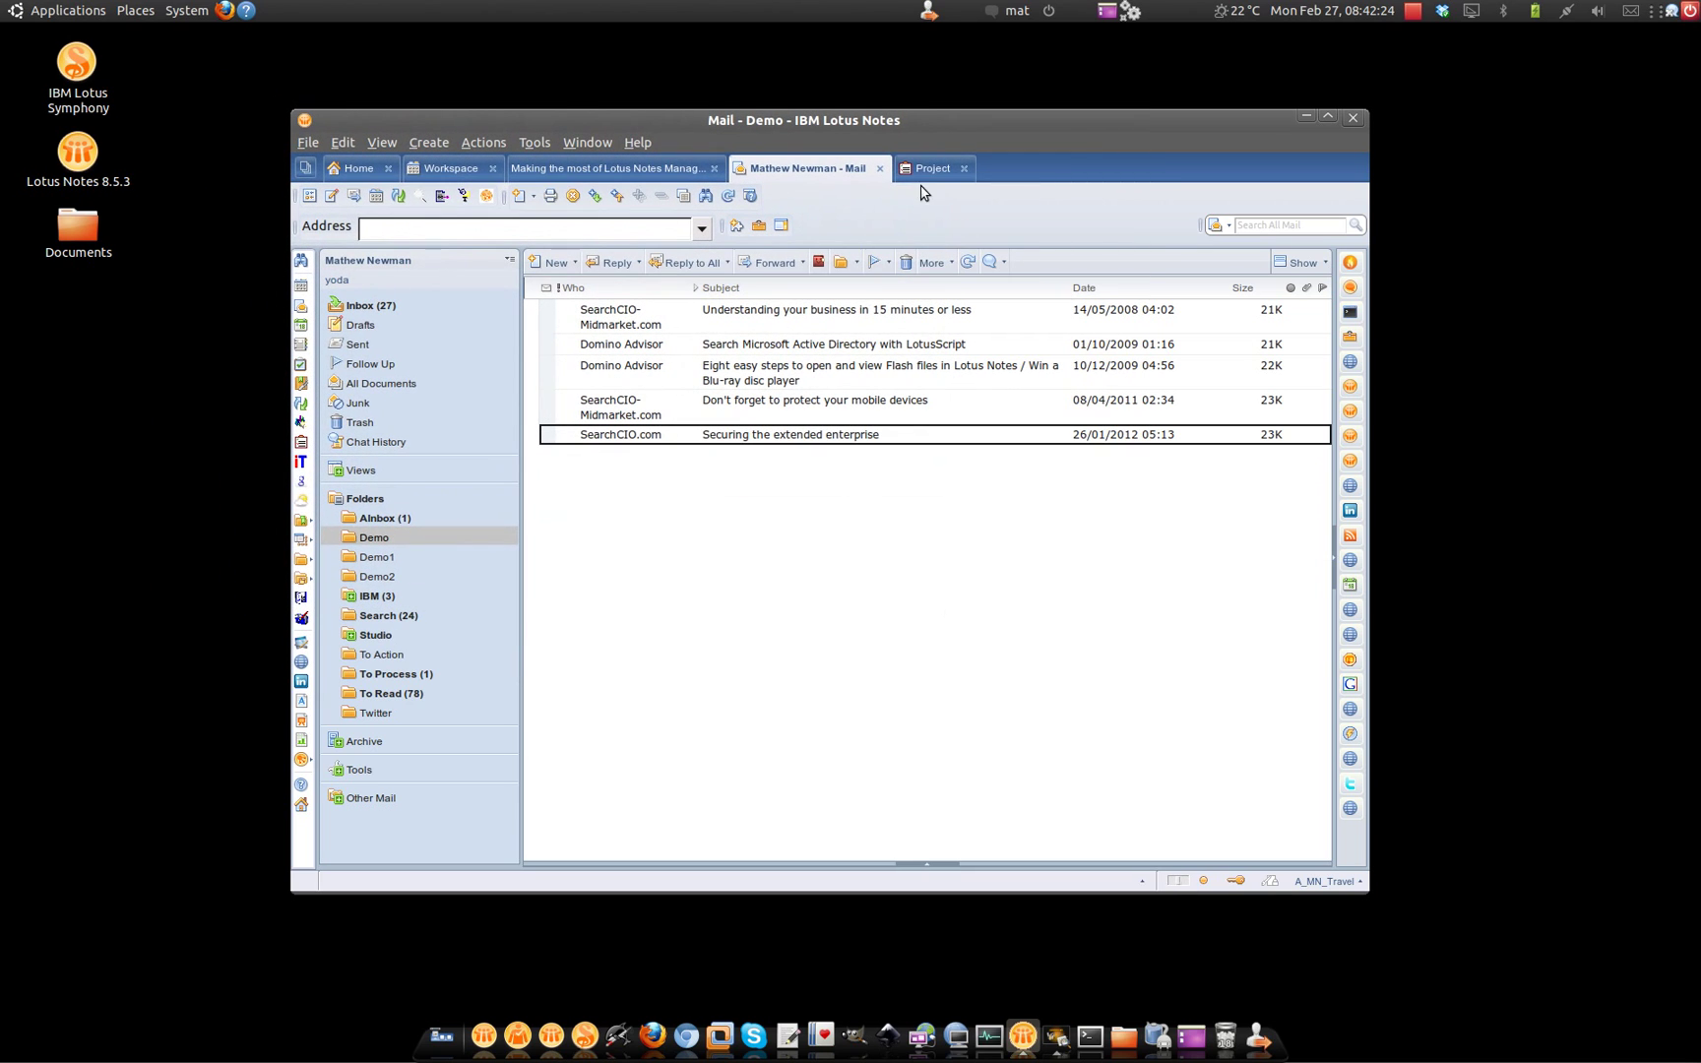
pyautogui.click(931, 168)
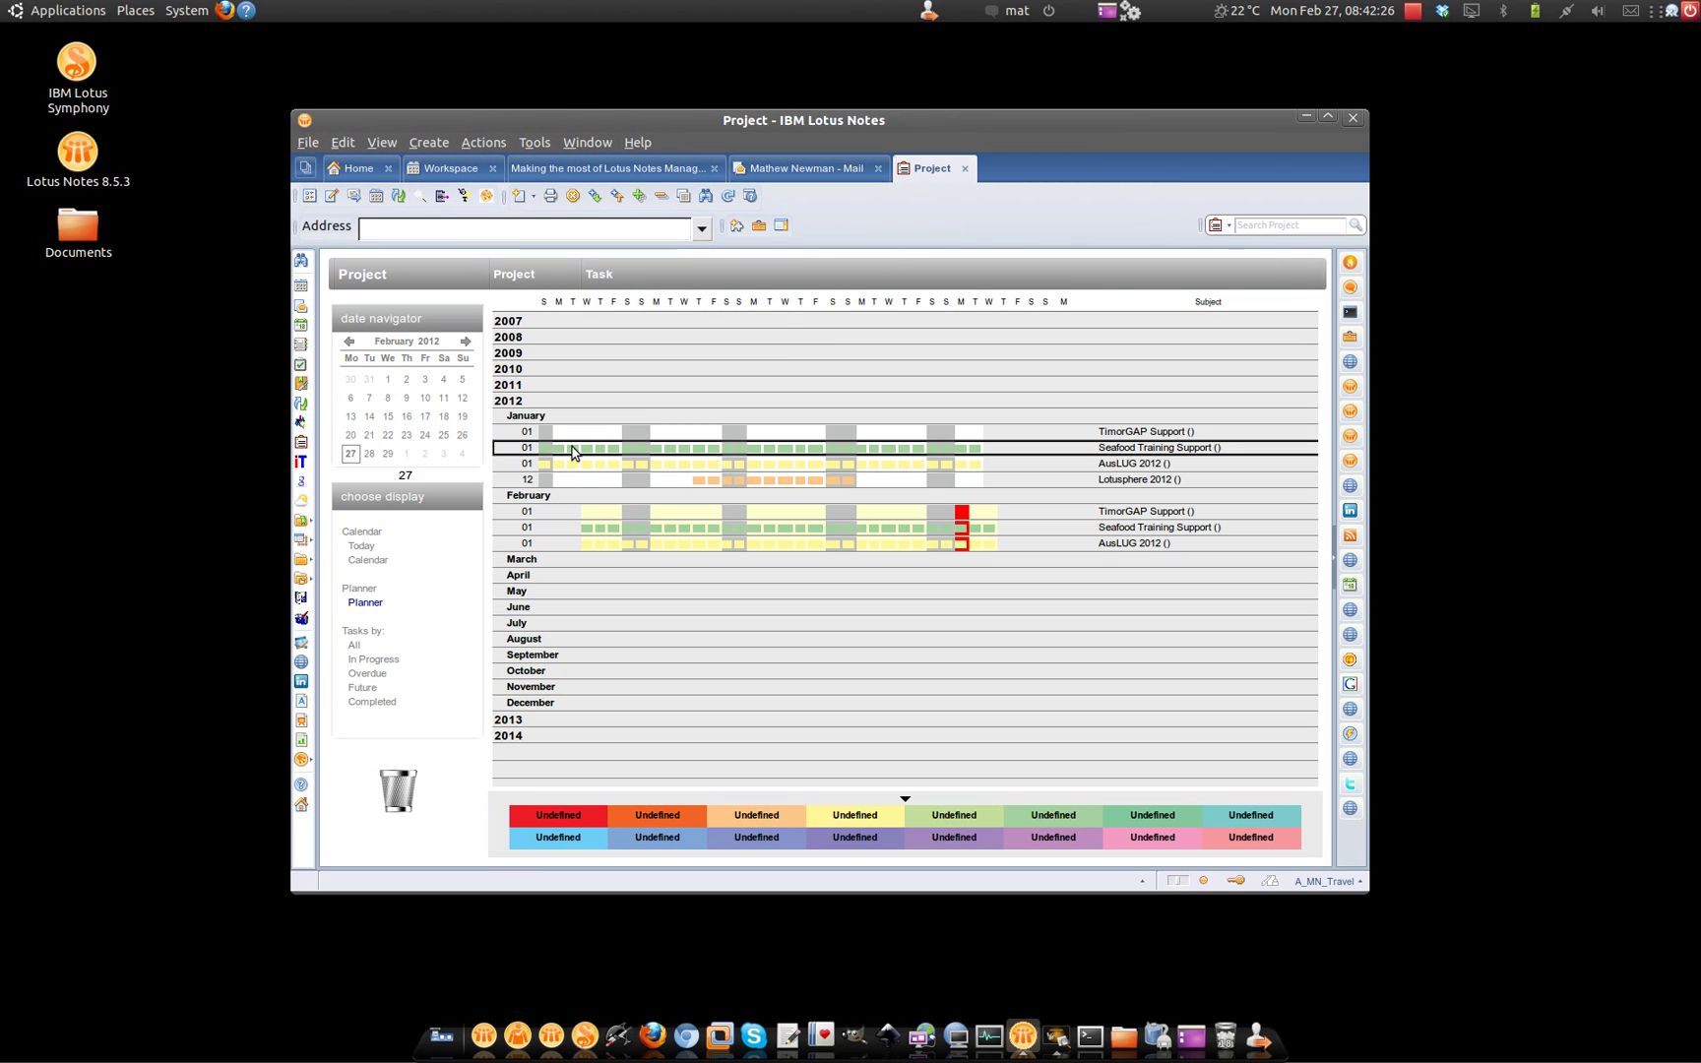
pyautogui.click(310, 140)
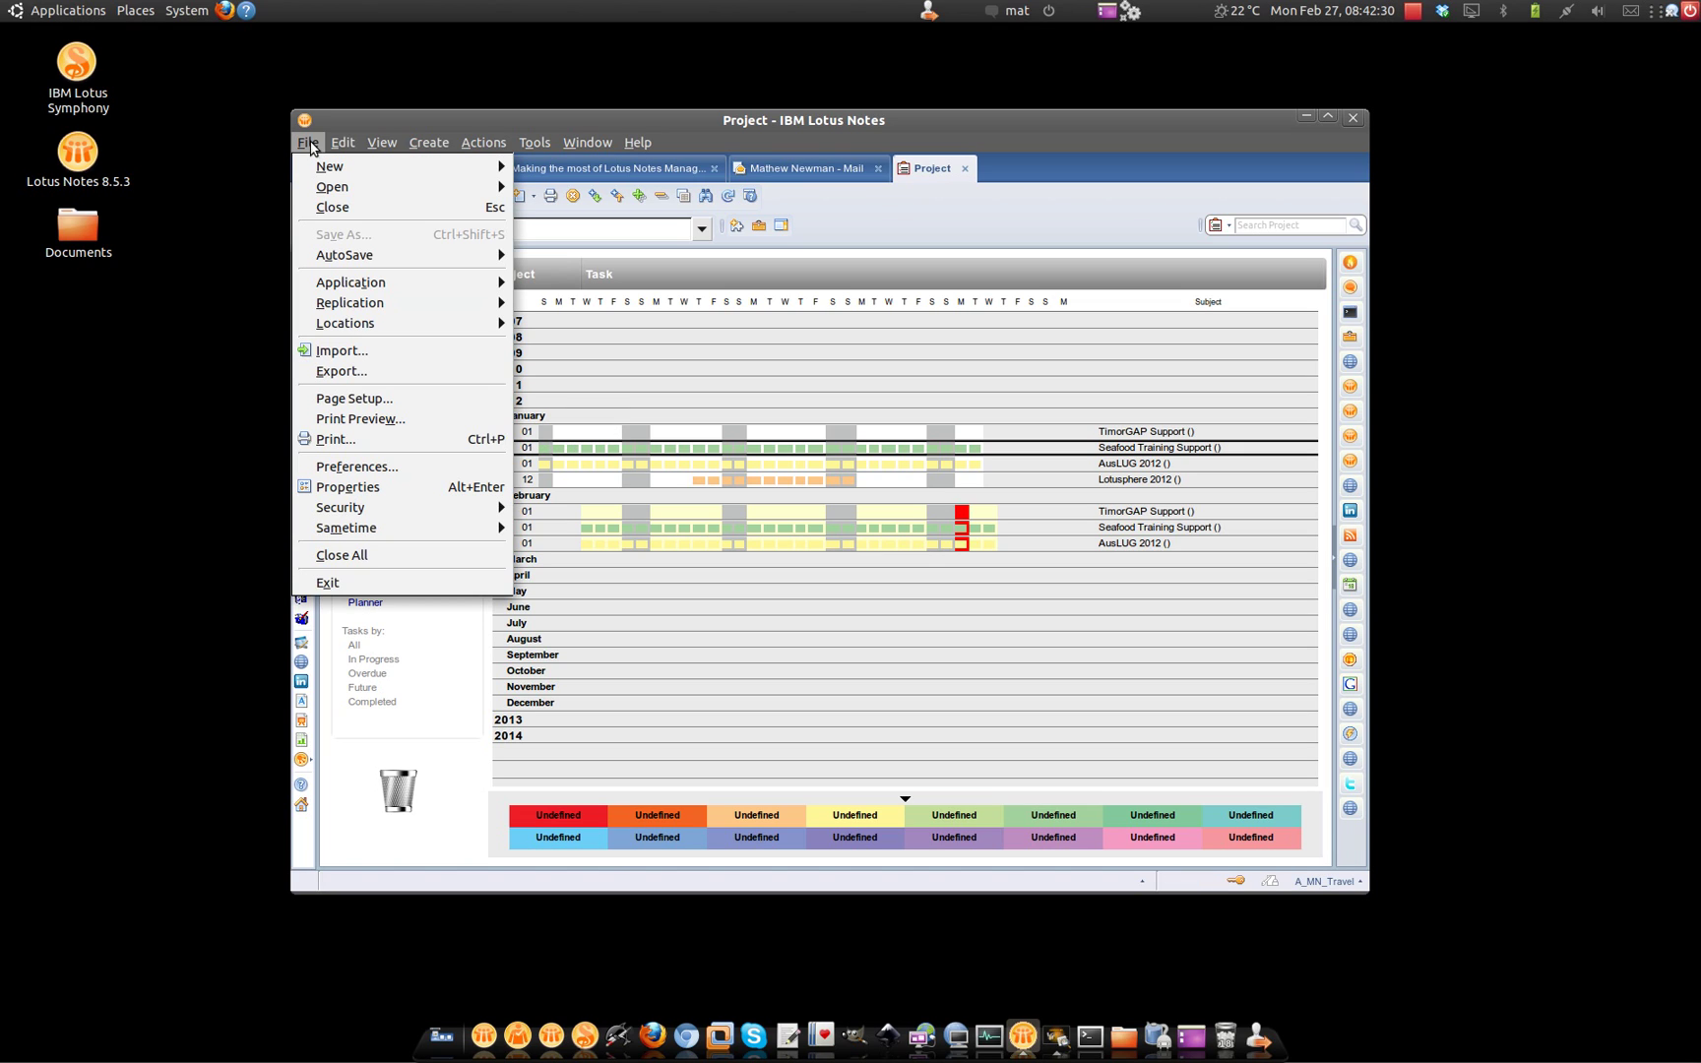
pyautogui.moveTo(351, 304)
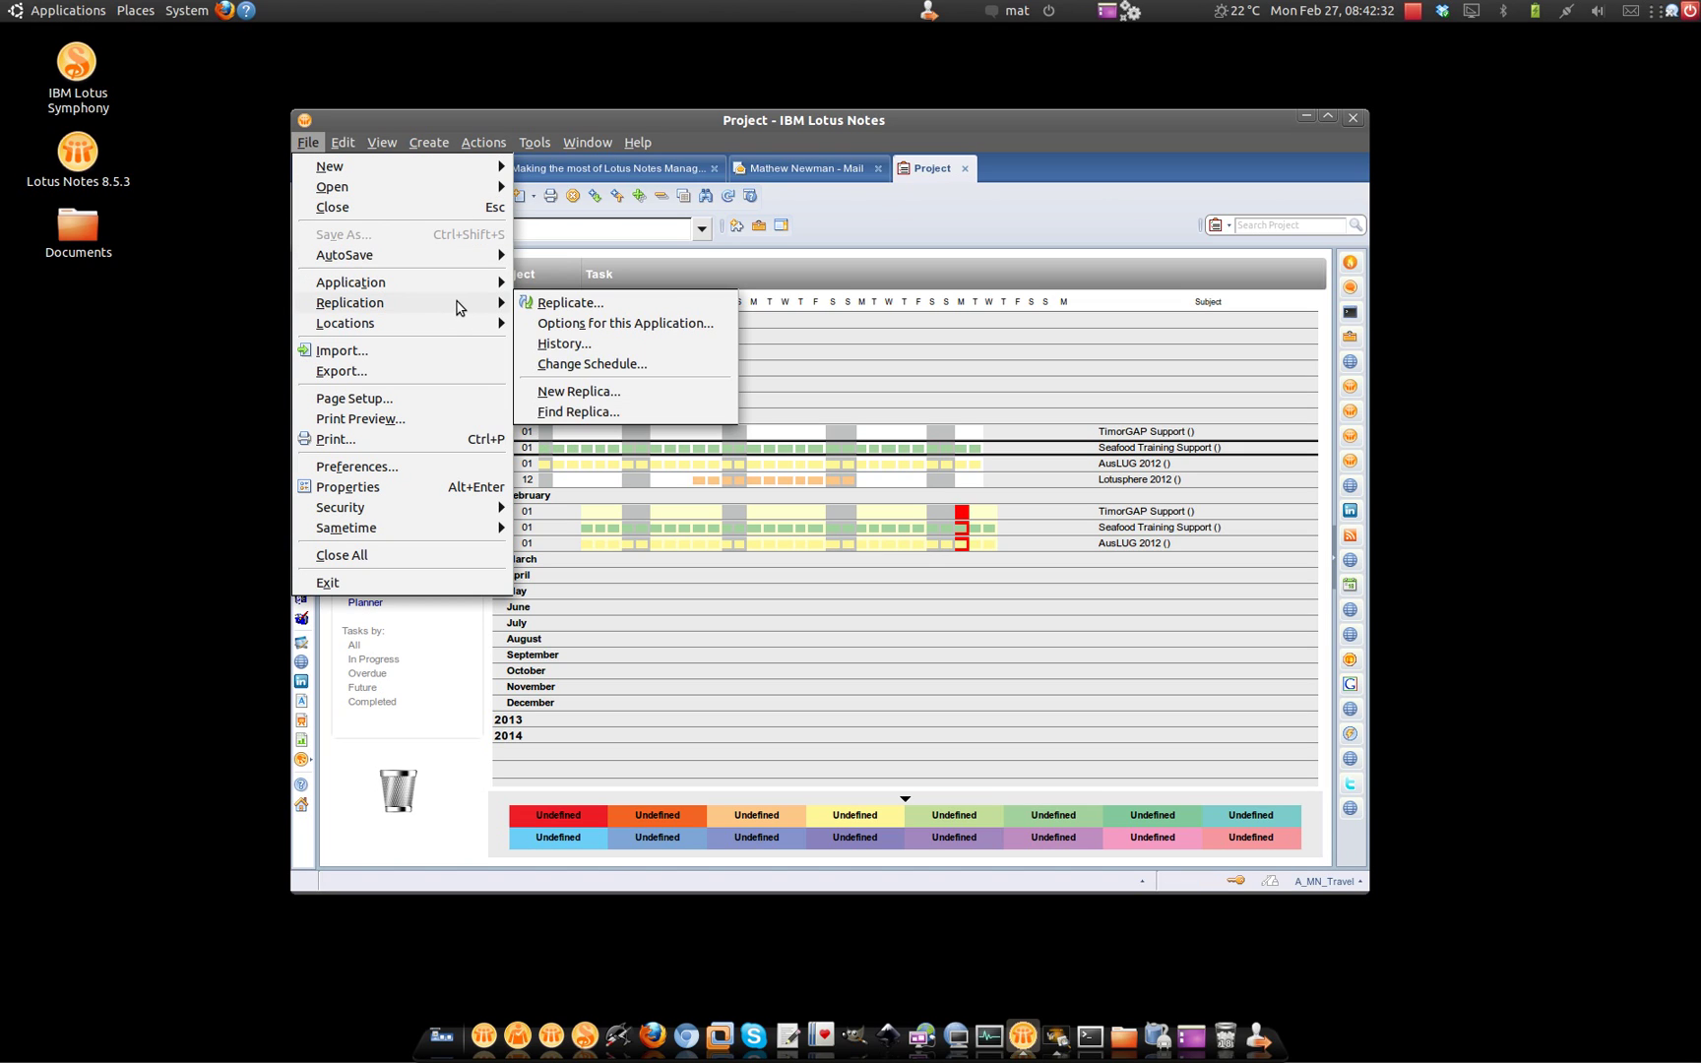
pyautogui.click(597, 396)
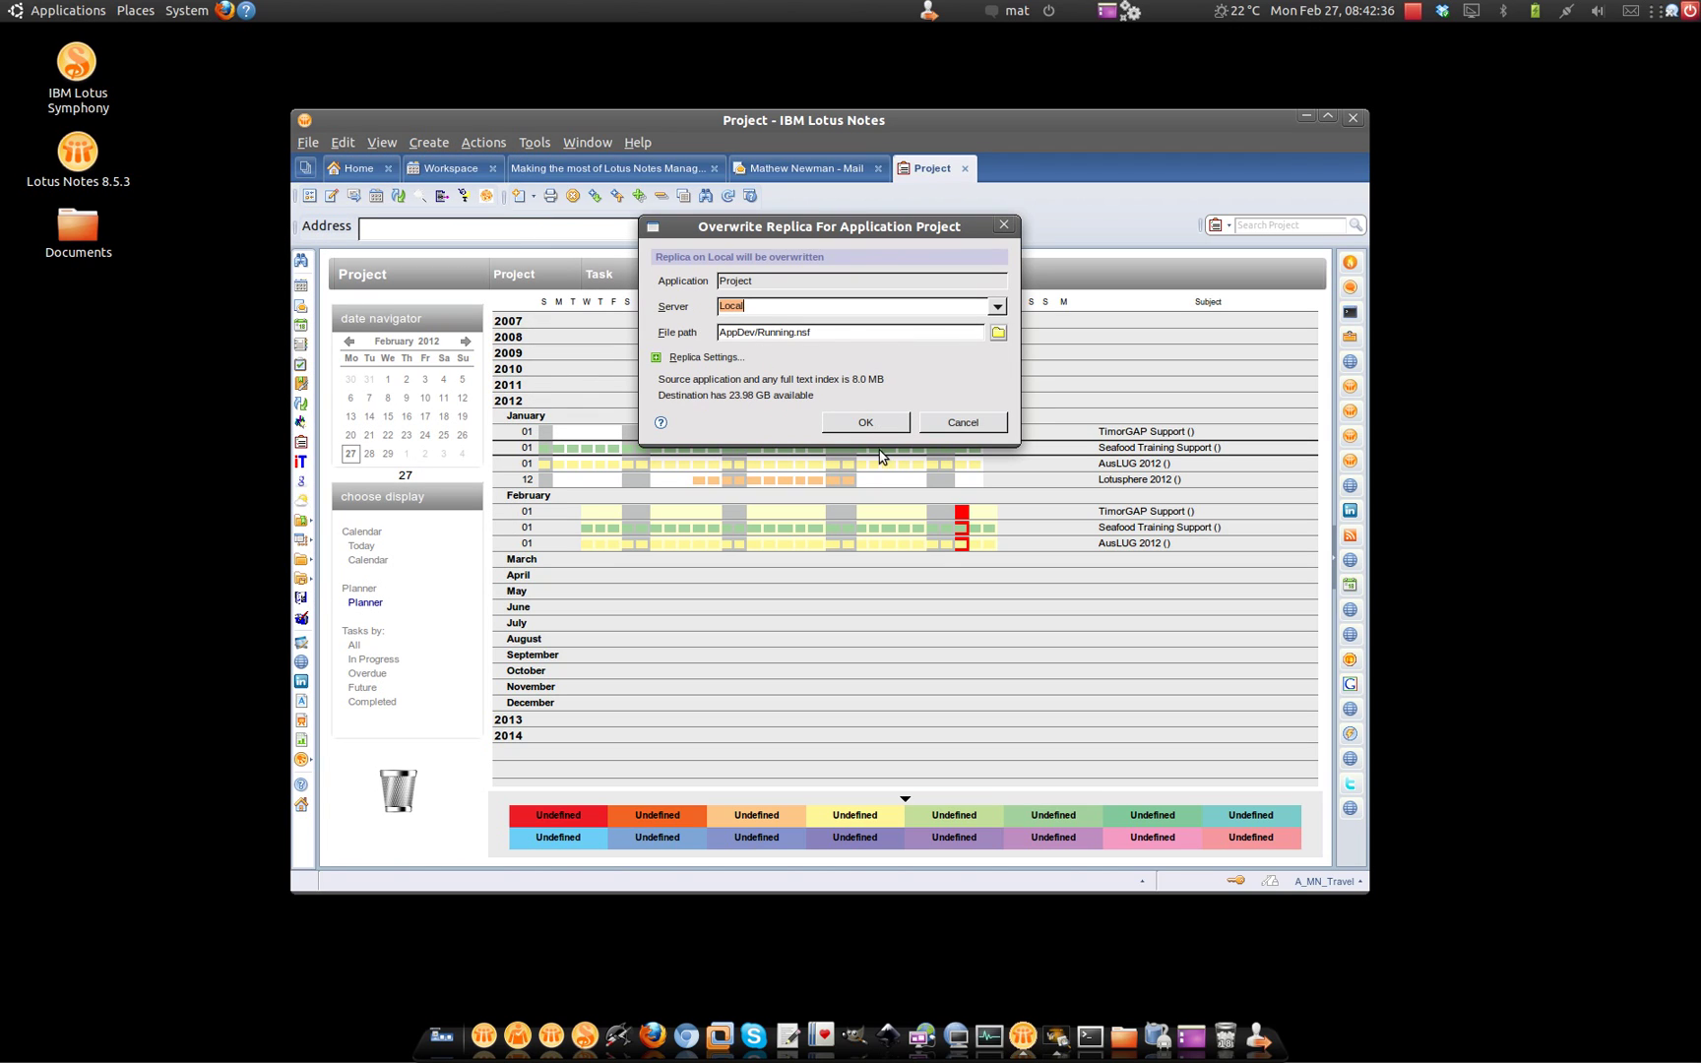
pyautogui.click(956, 425)
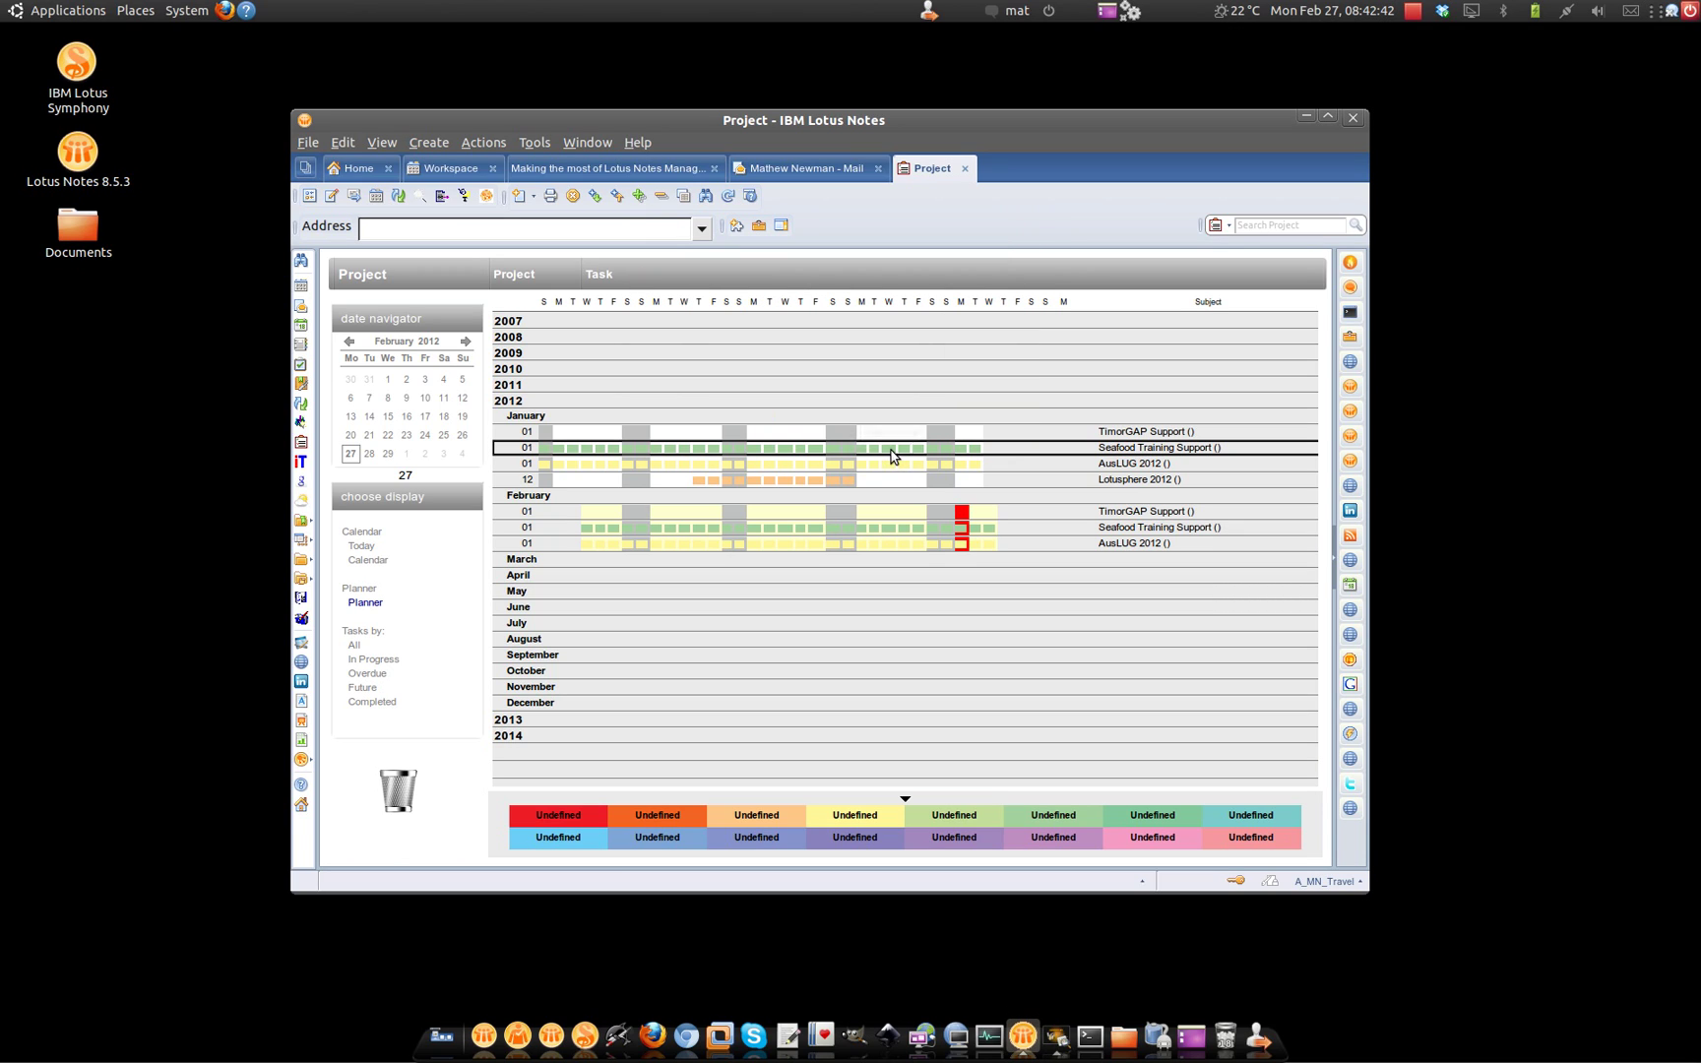
pyautogui.click(785, 169)
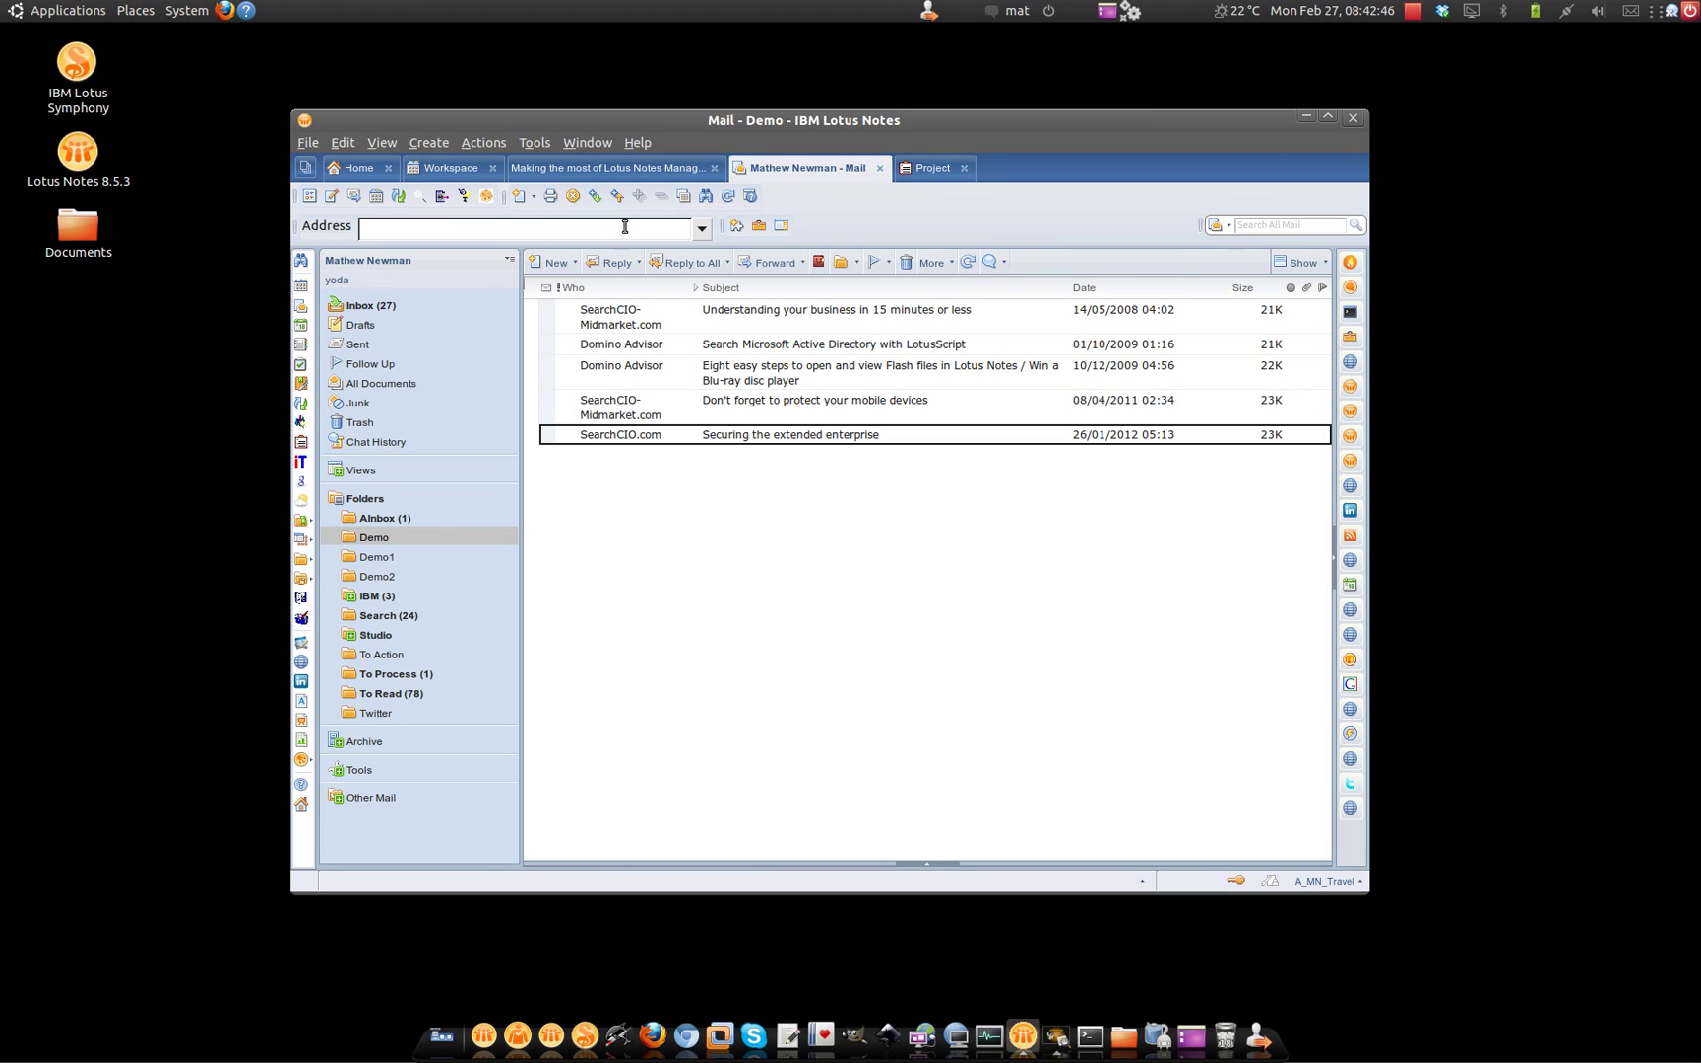
# Show the Managed Replicas blog article and briefly highlight its seven NOTES.INI setting lines.
pyautogui.click(611, 169)
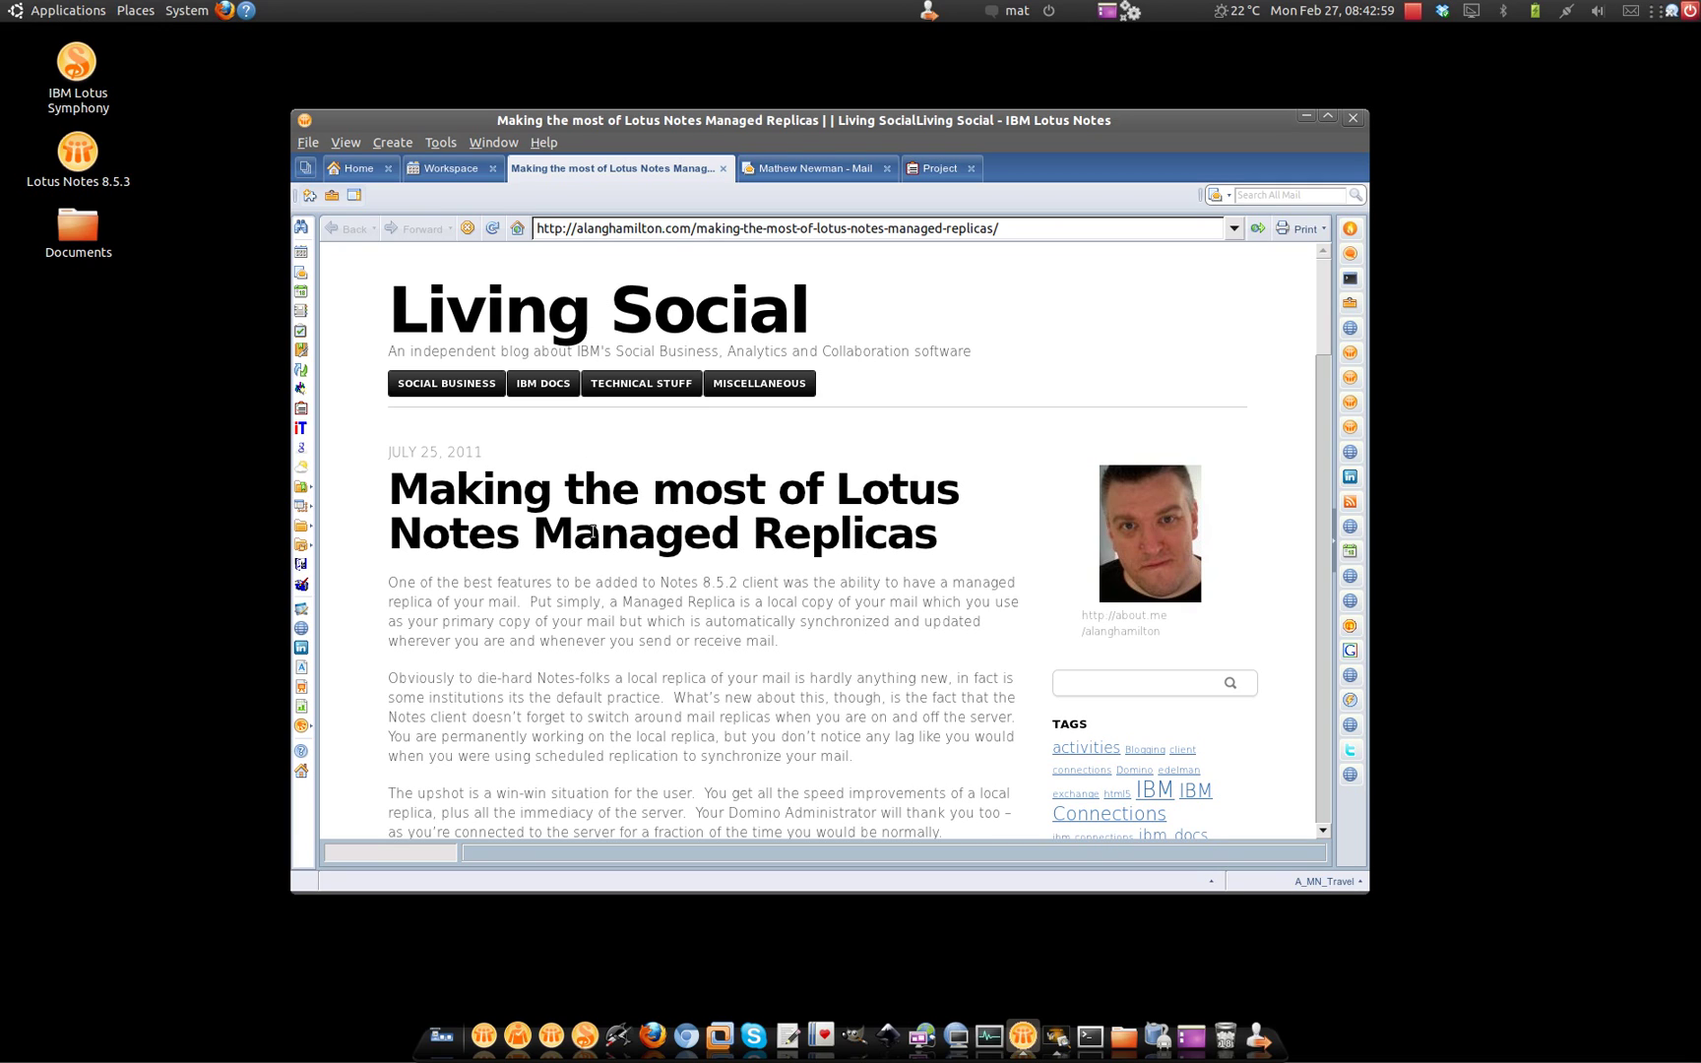
pyautogui.scroll(-2, 590, 532)
pyautogui.scroll(-2, 590, 531)
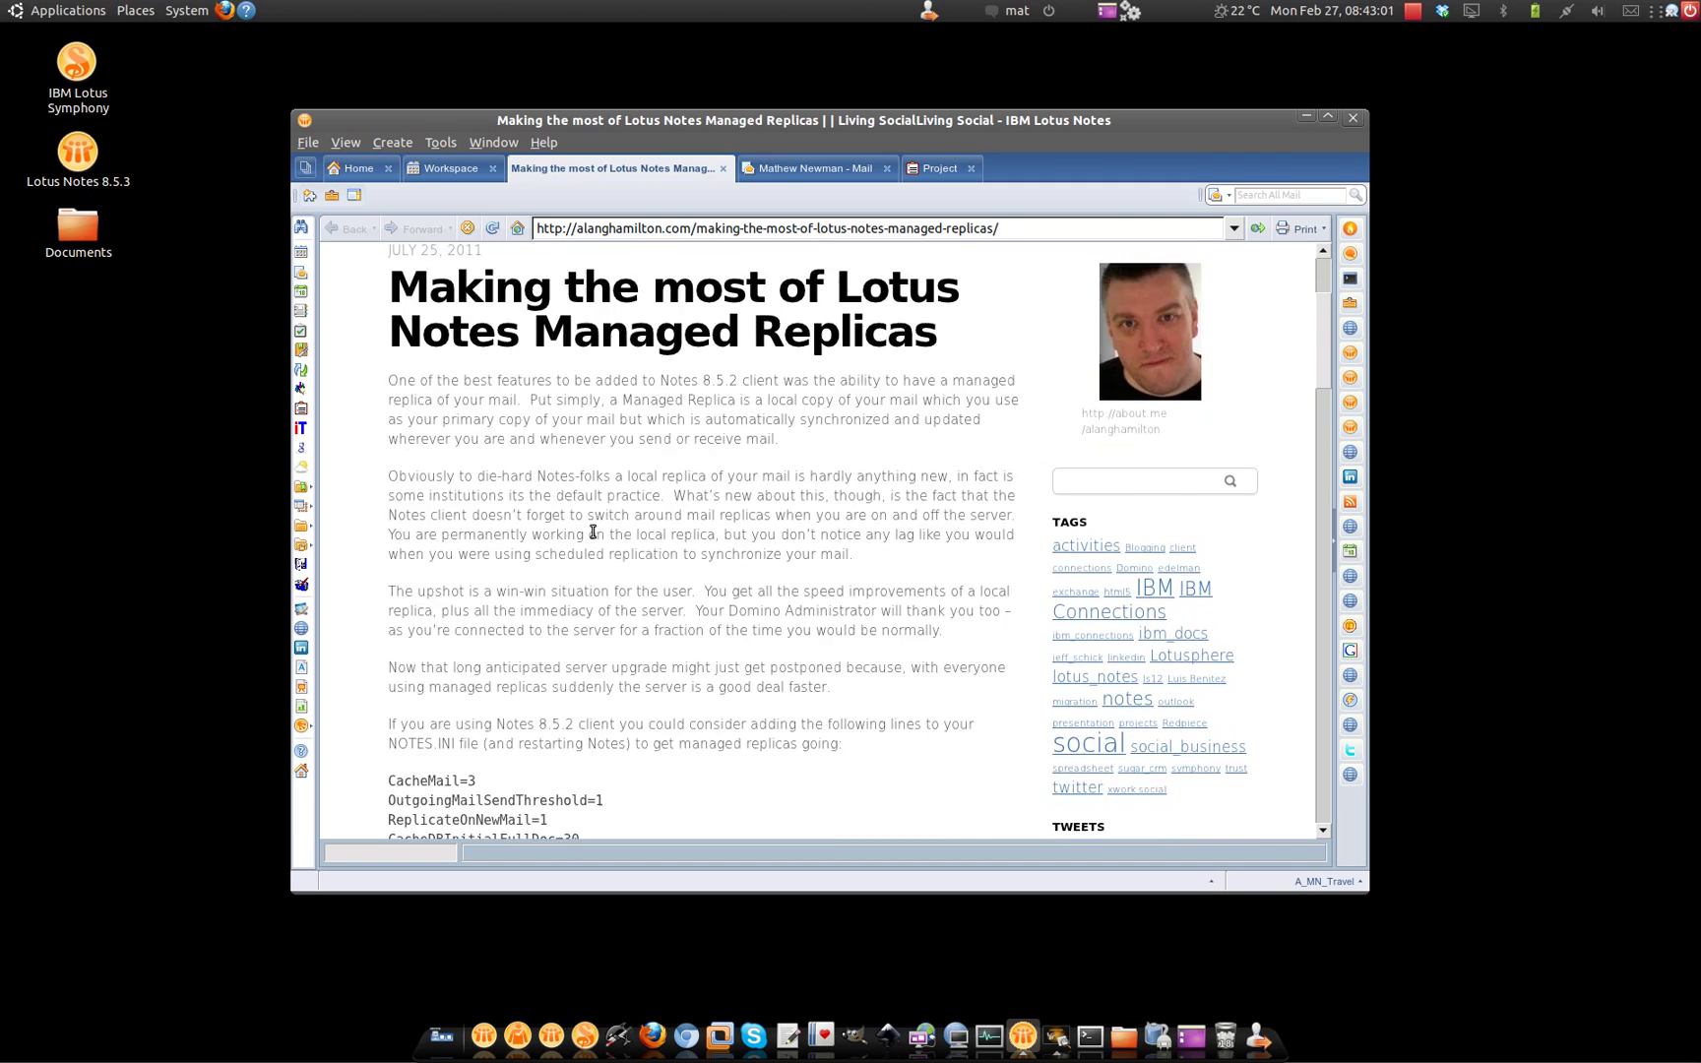
pyautogui.scroll(-2, 591, 532)
pyautogui.scroll(-2, 591, 531)
pyautogui.scroll(-1, 592, 537)
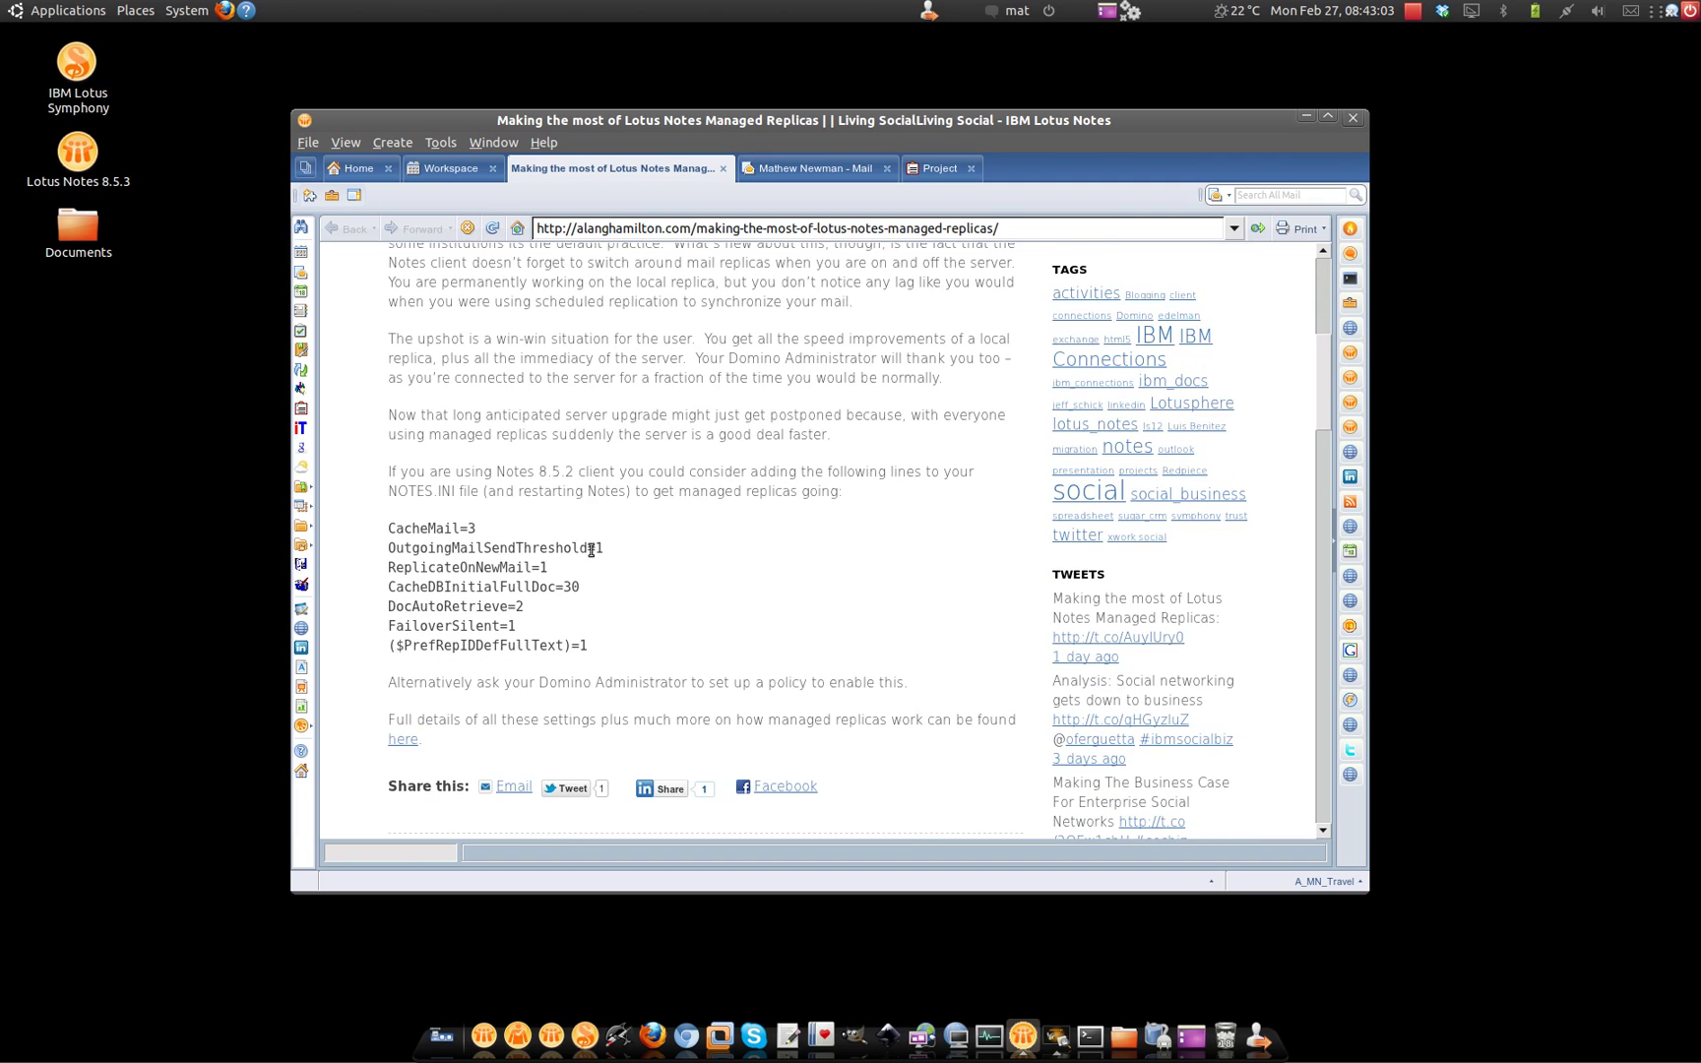
pyautogui.tripleClick(585, 644)
pyautogui.moveTo(539, 632); pyautogui.dragTo(393, 529)
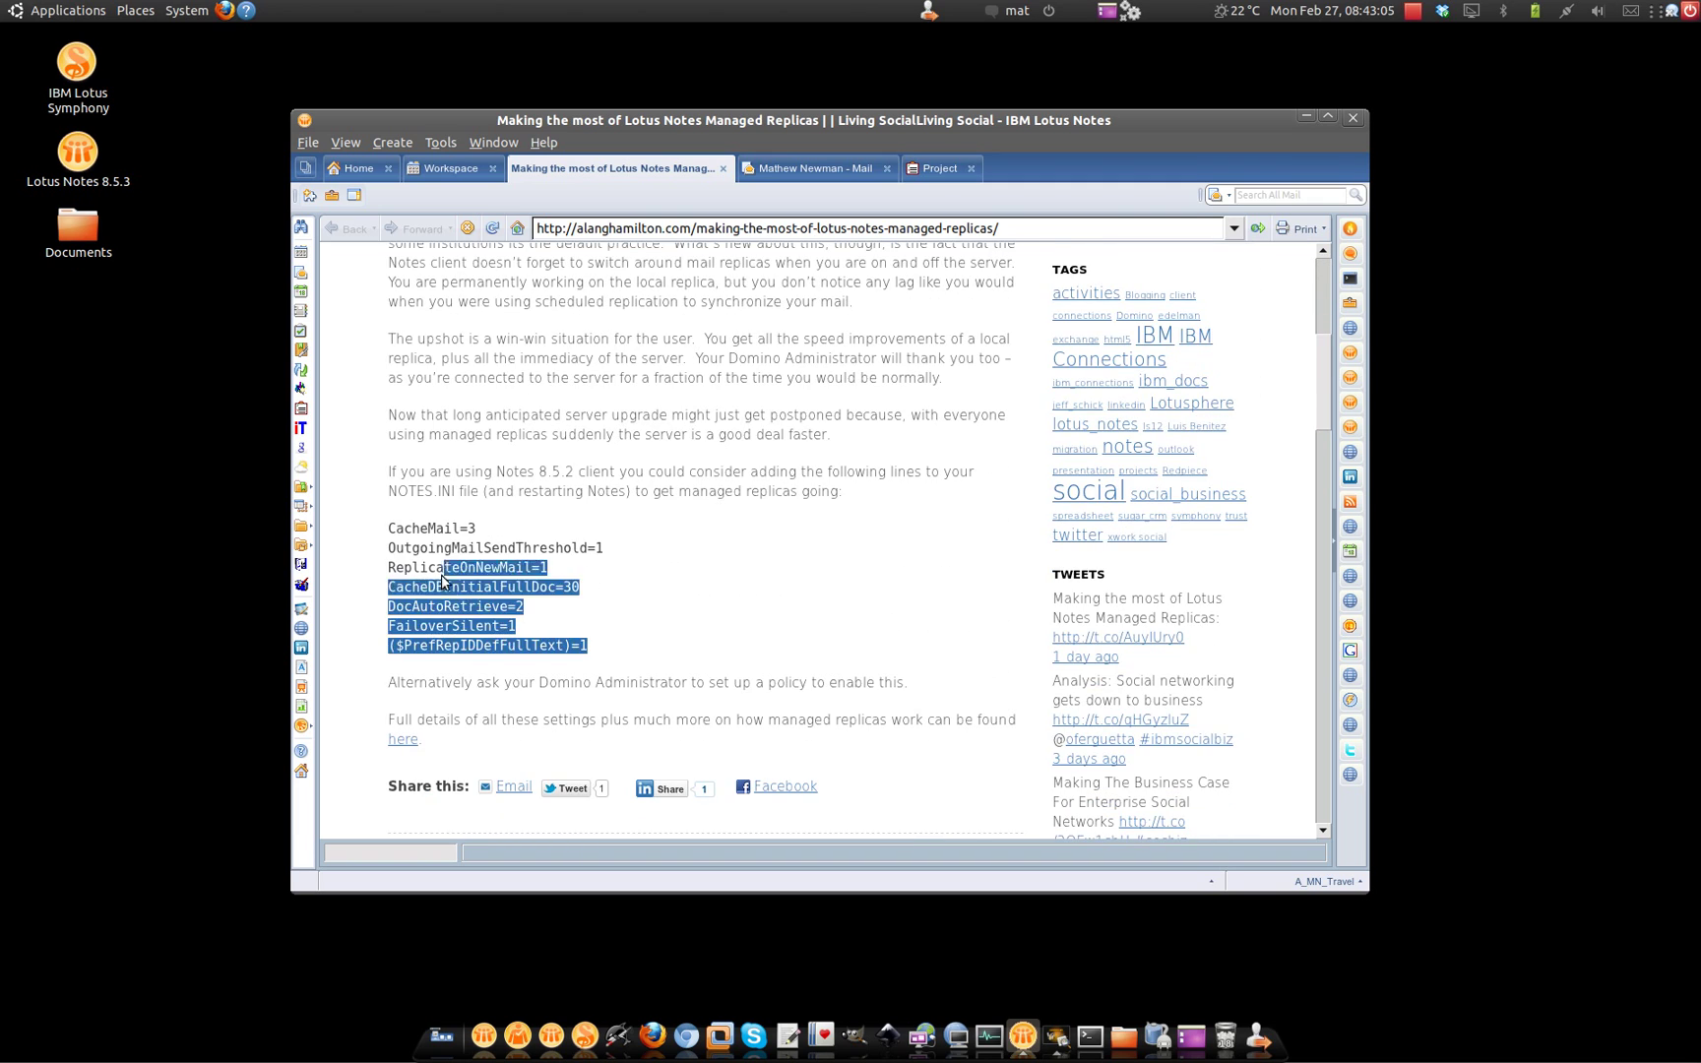
pyautogui.click(395, 530)
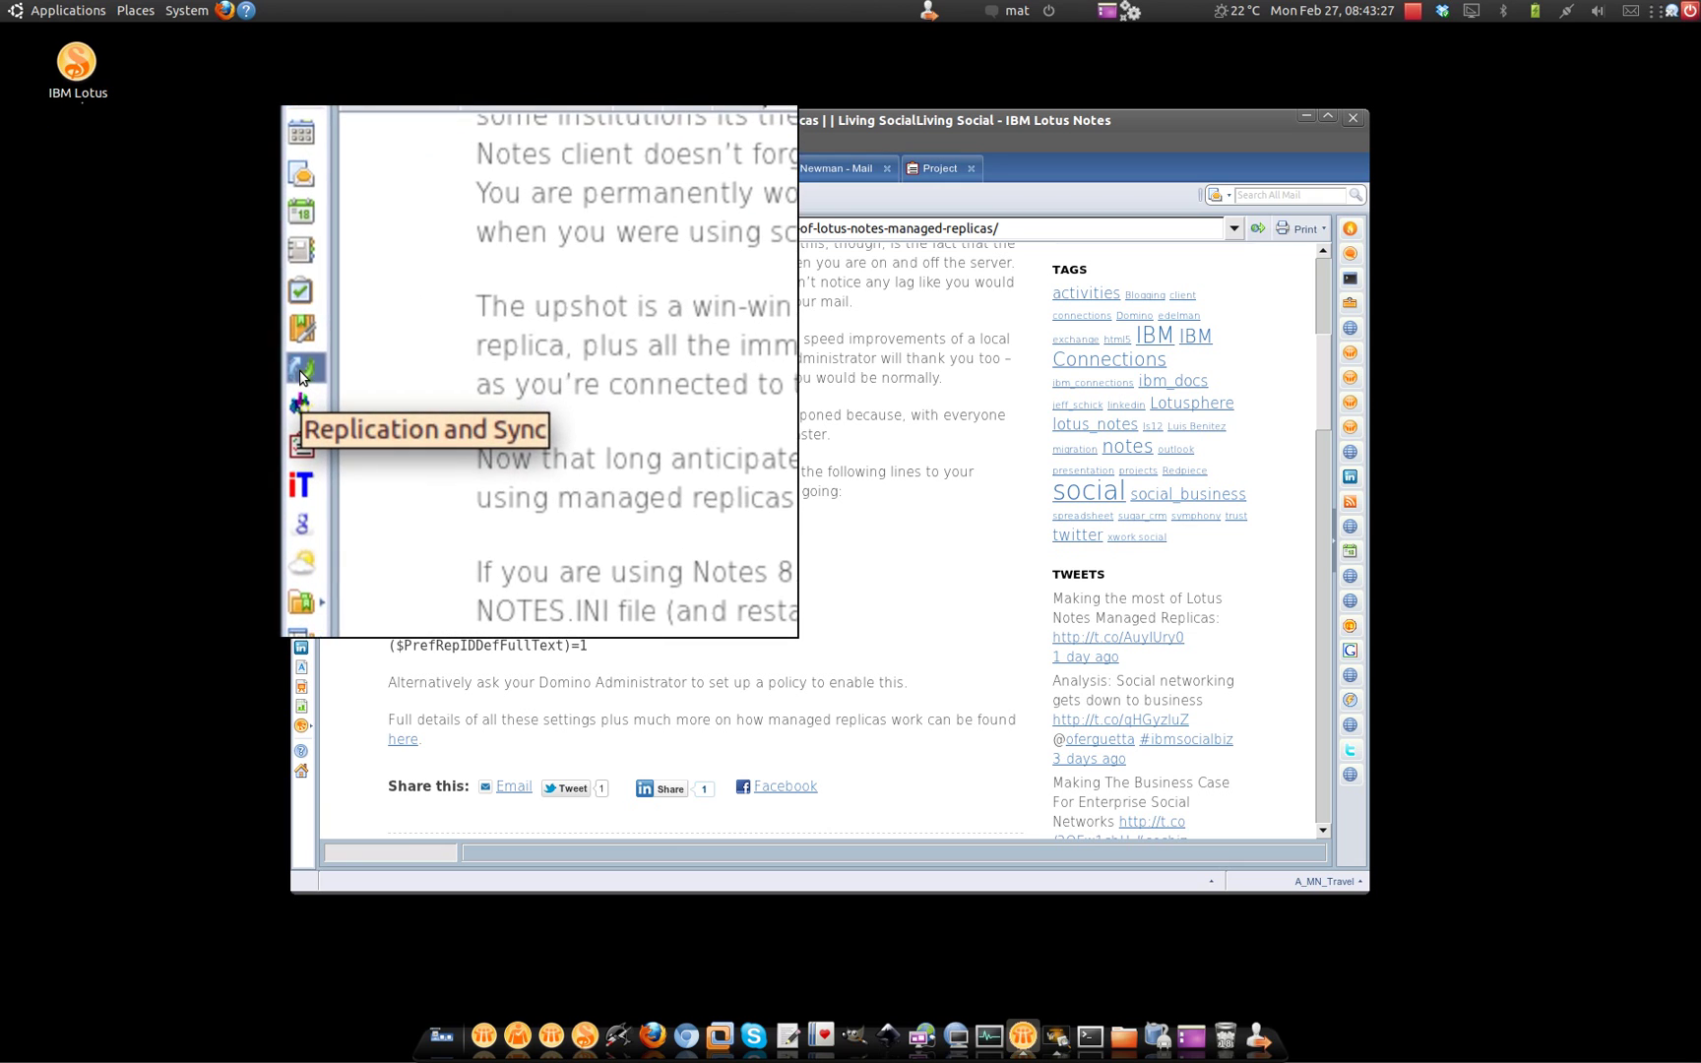
pyautogui.click(300, 376)
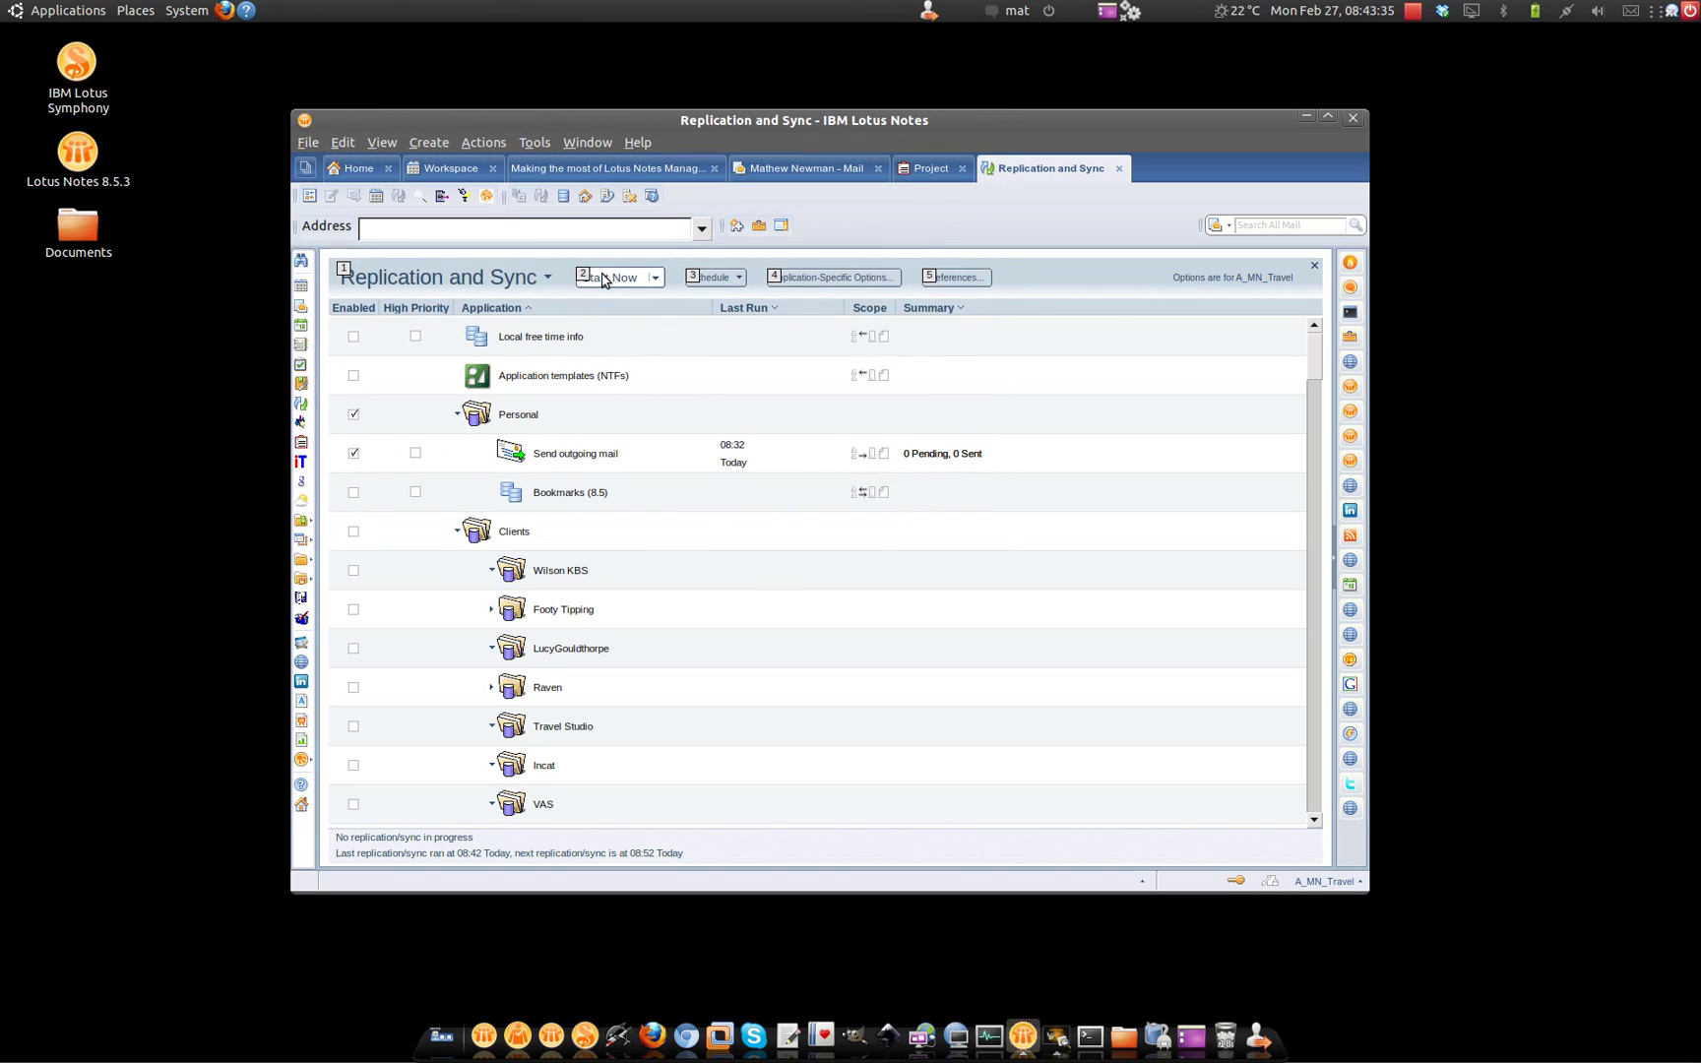
pyautogui.click(725, 281)
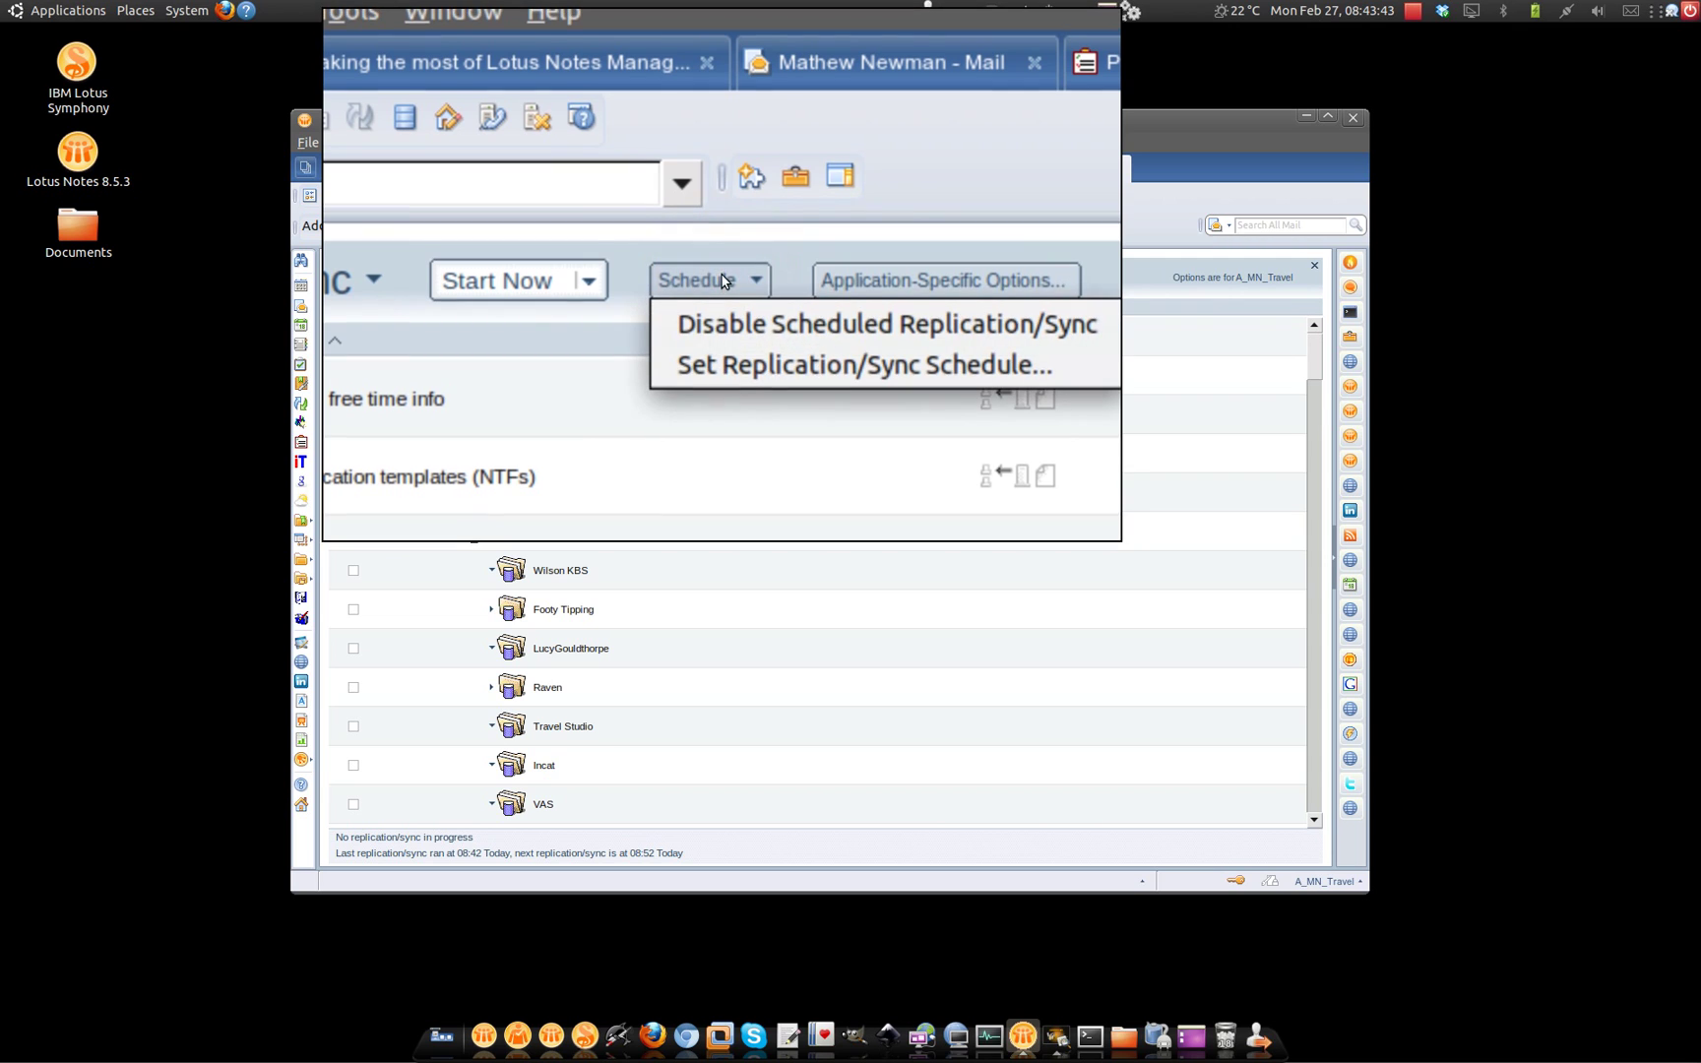
pyautogui.click(745, 364)
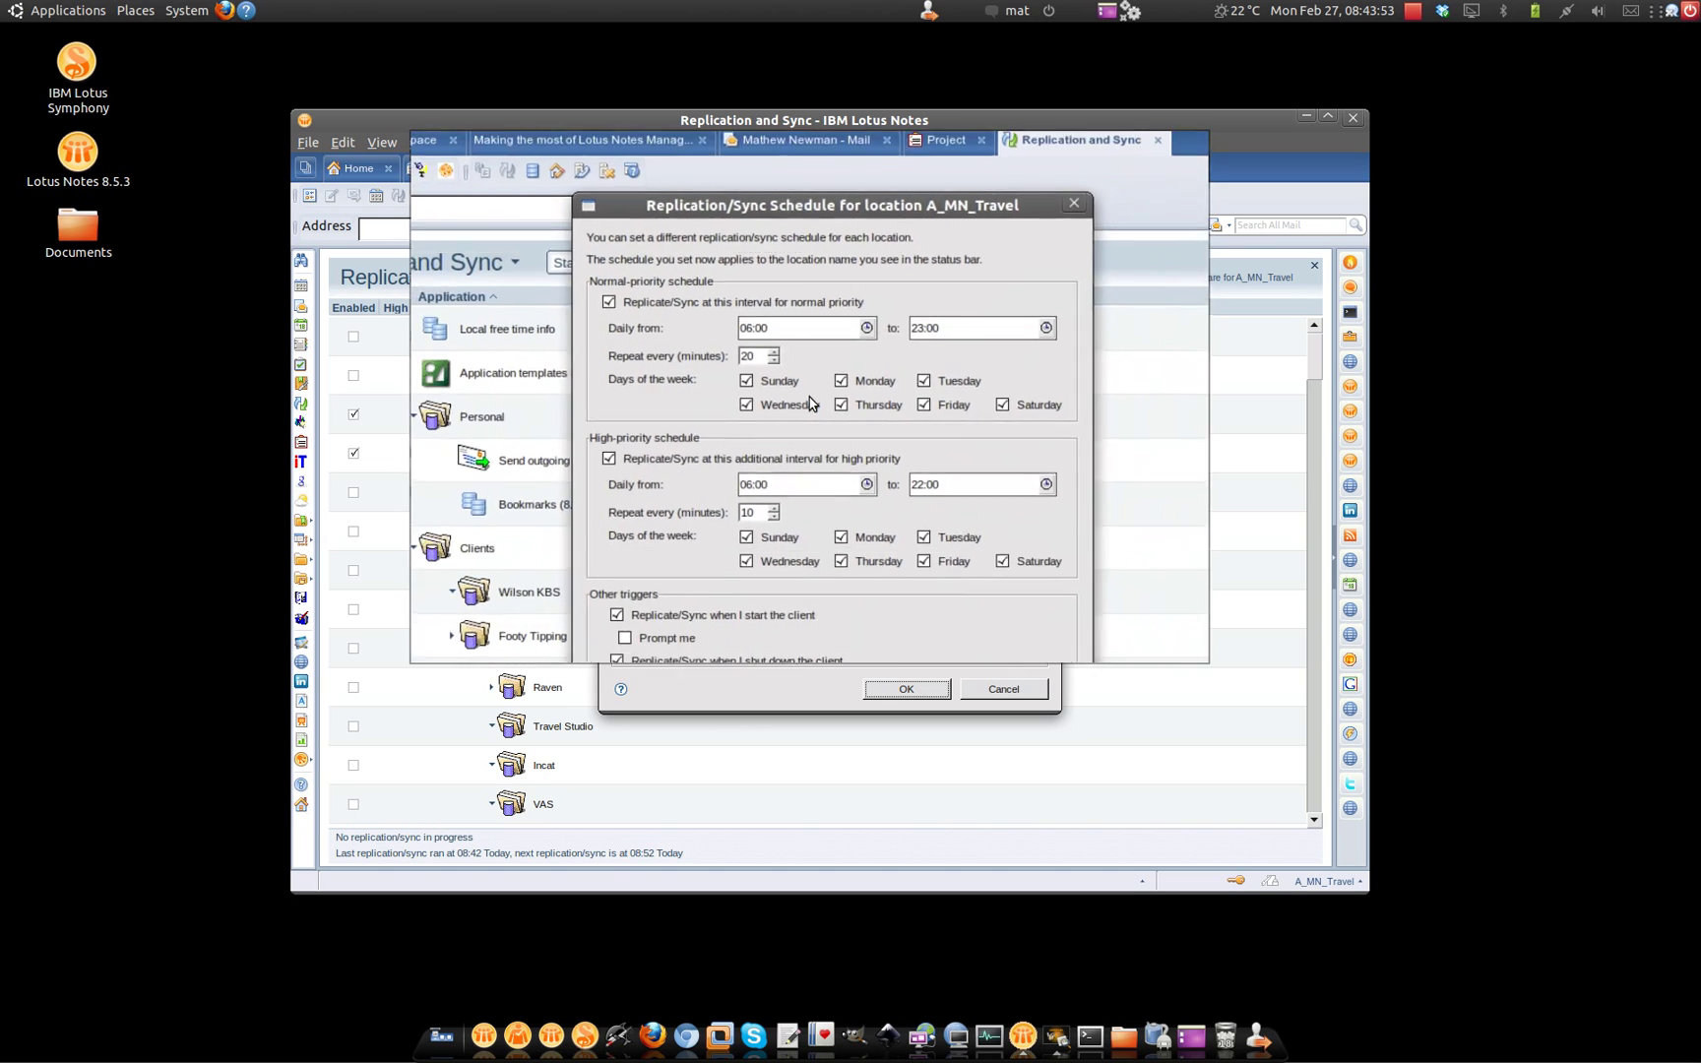
pyautogui.press('Escape')
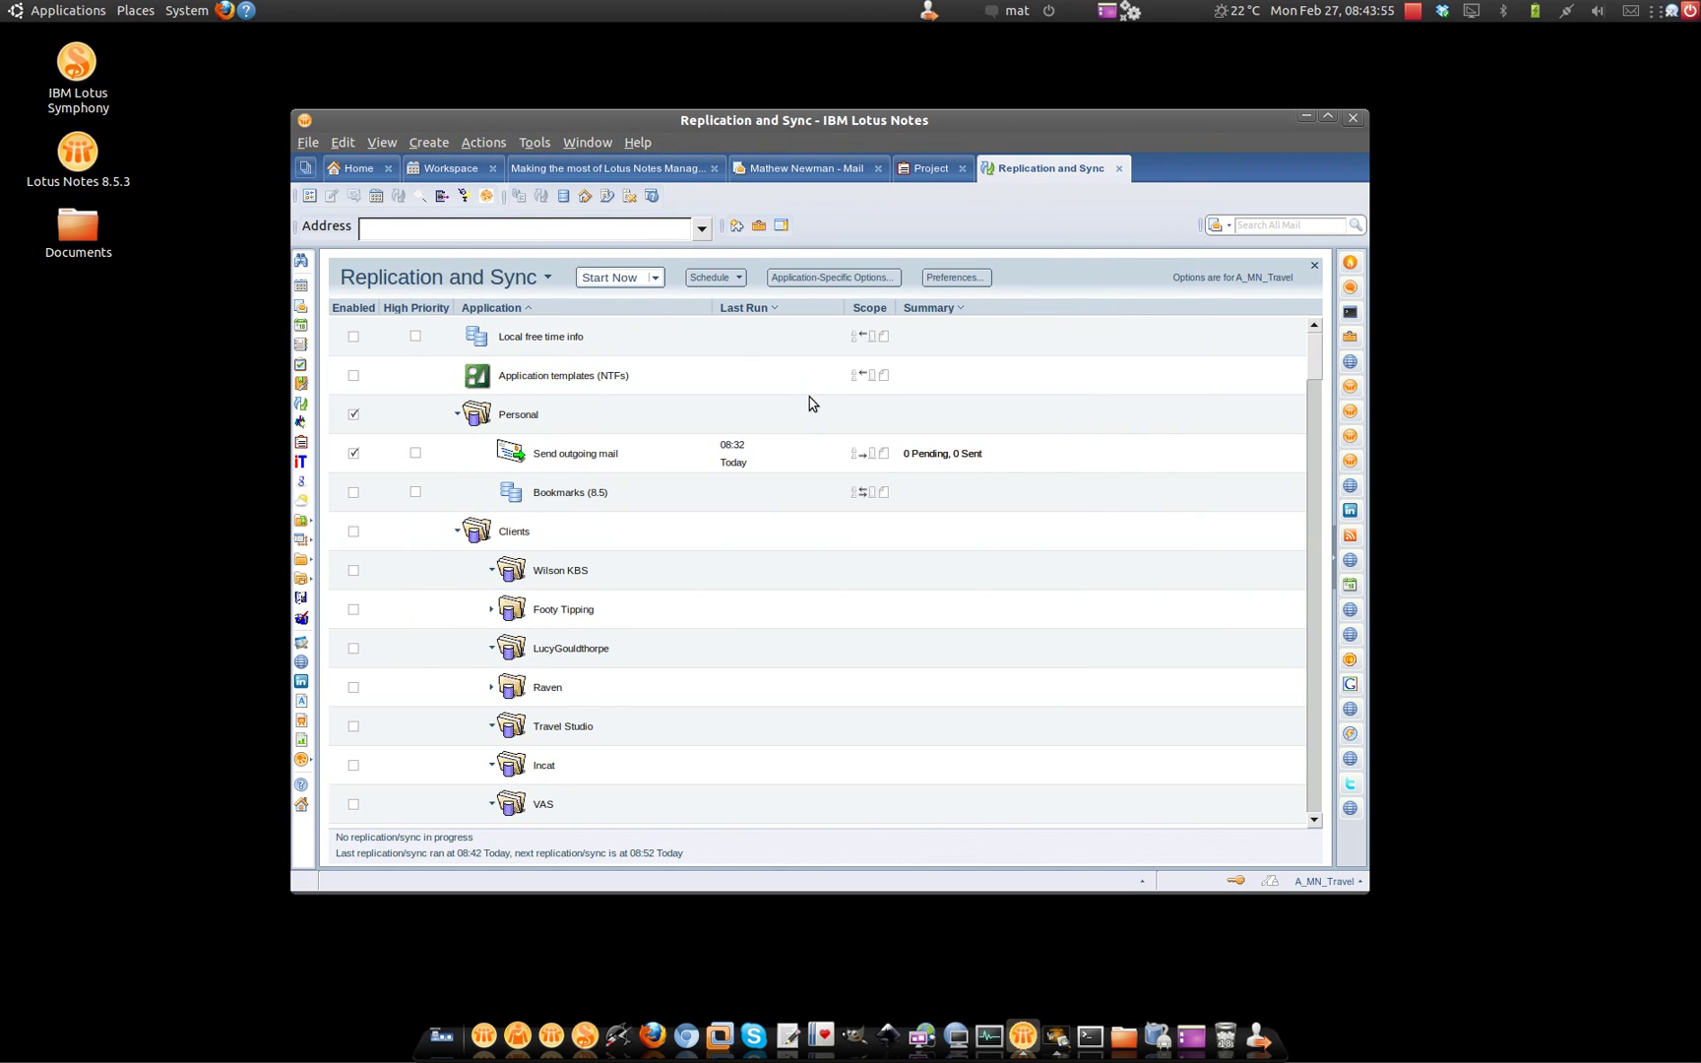
pyautogui.press('Escape')
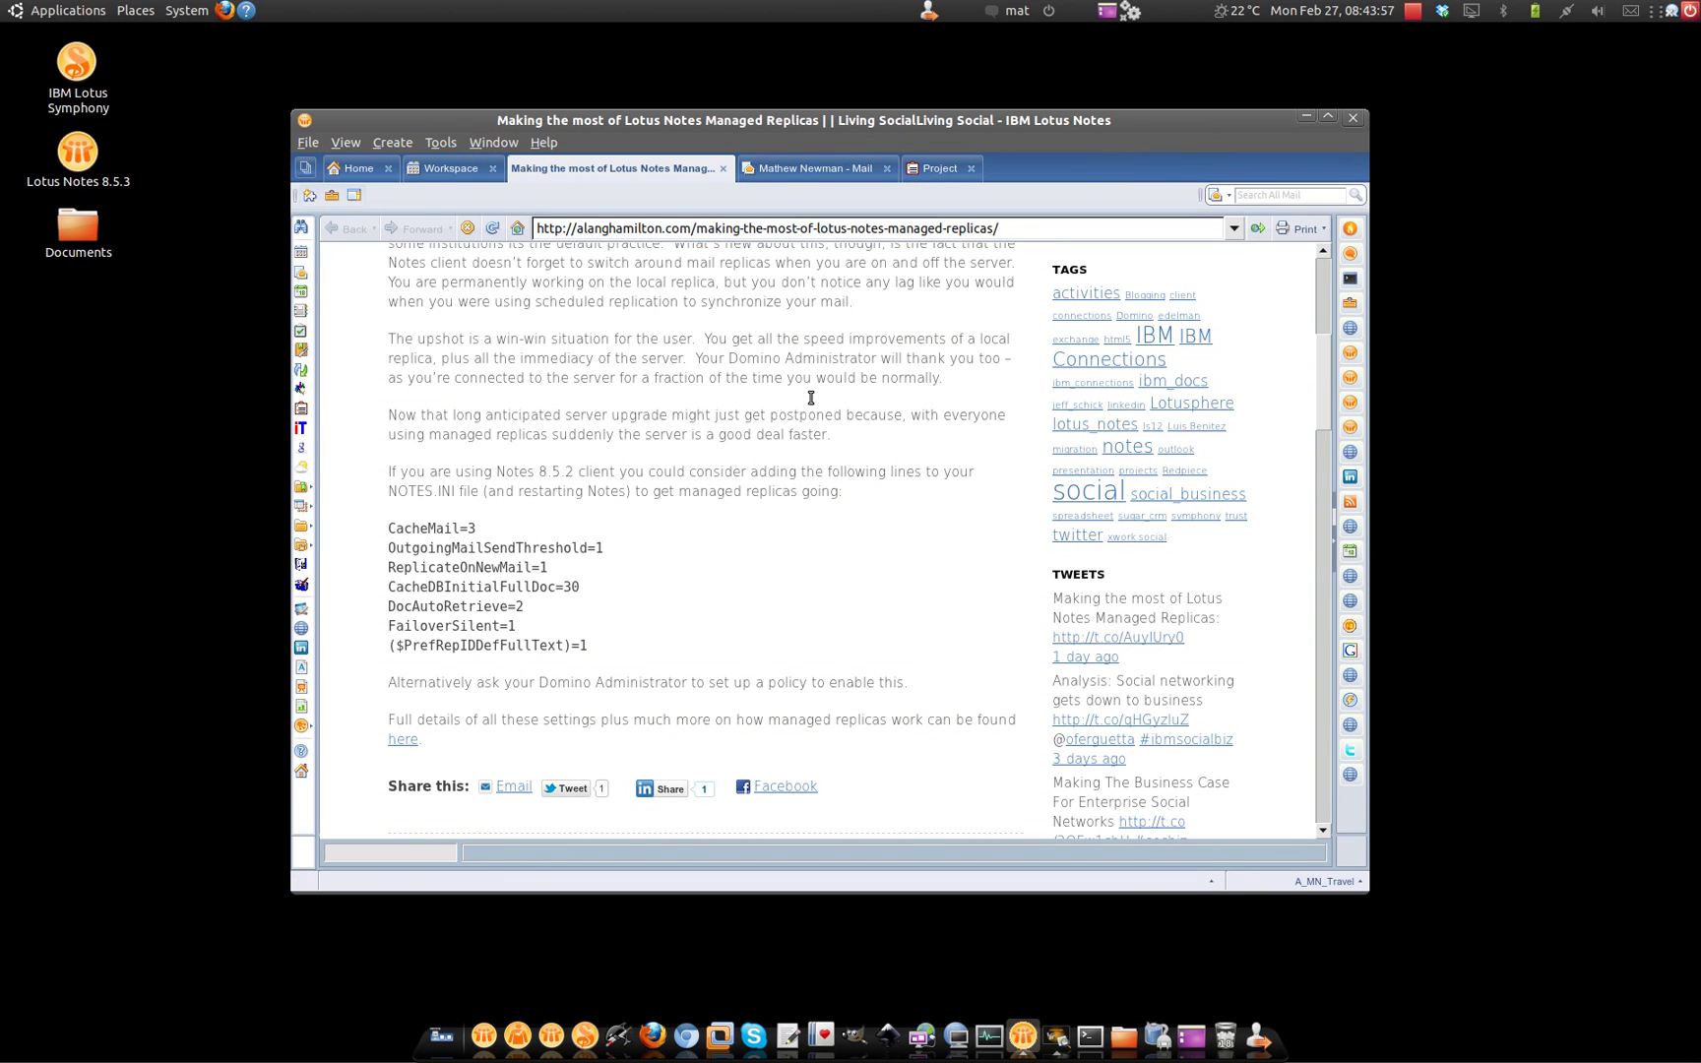
# Rotate the desktop to the 'Work from Anywhere' Lotus Notes TipOfTheDay title slide.
pyautogui.hotkey('ctrl', 'alt', 'Right')
pyautogui.hotkey('ctrl', 'alt', 'Right')
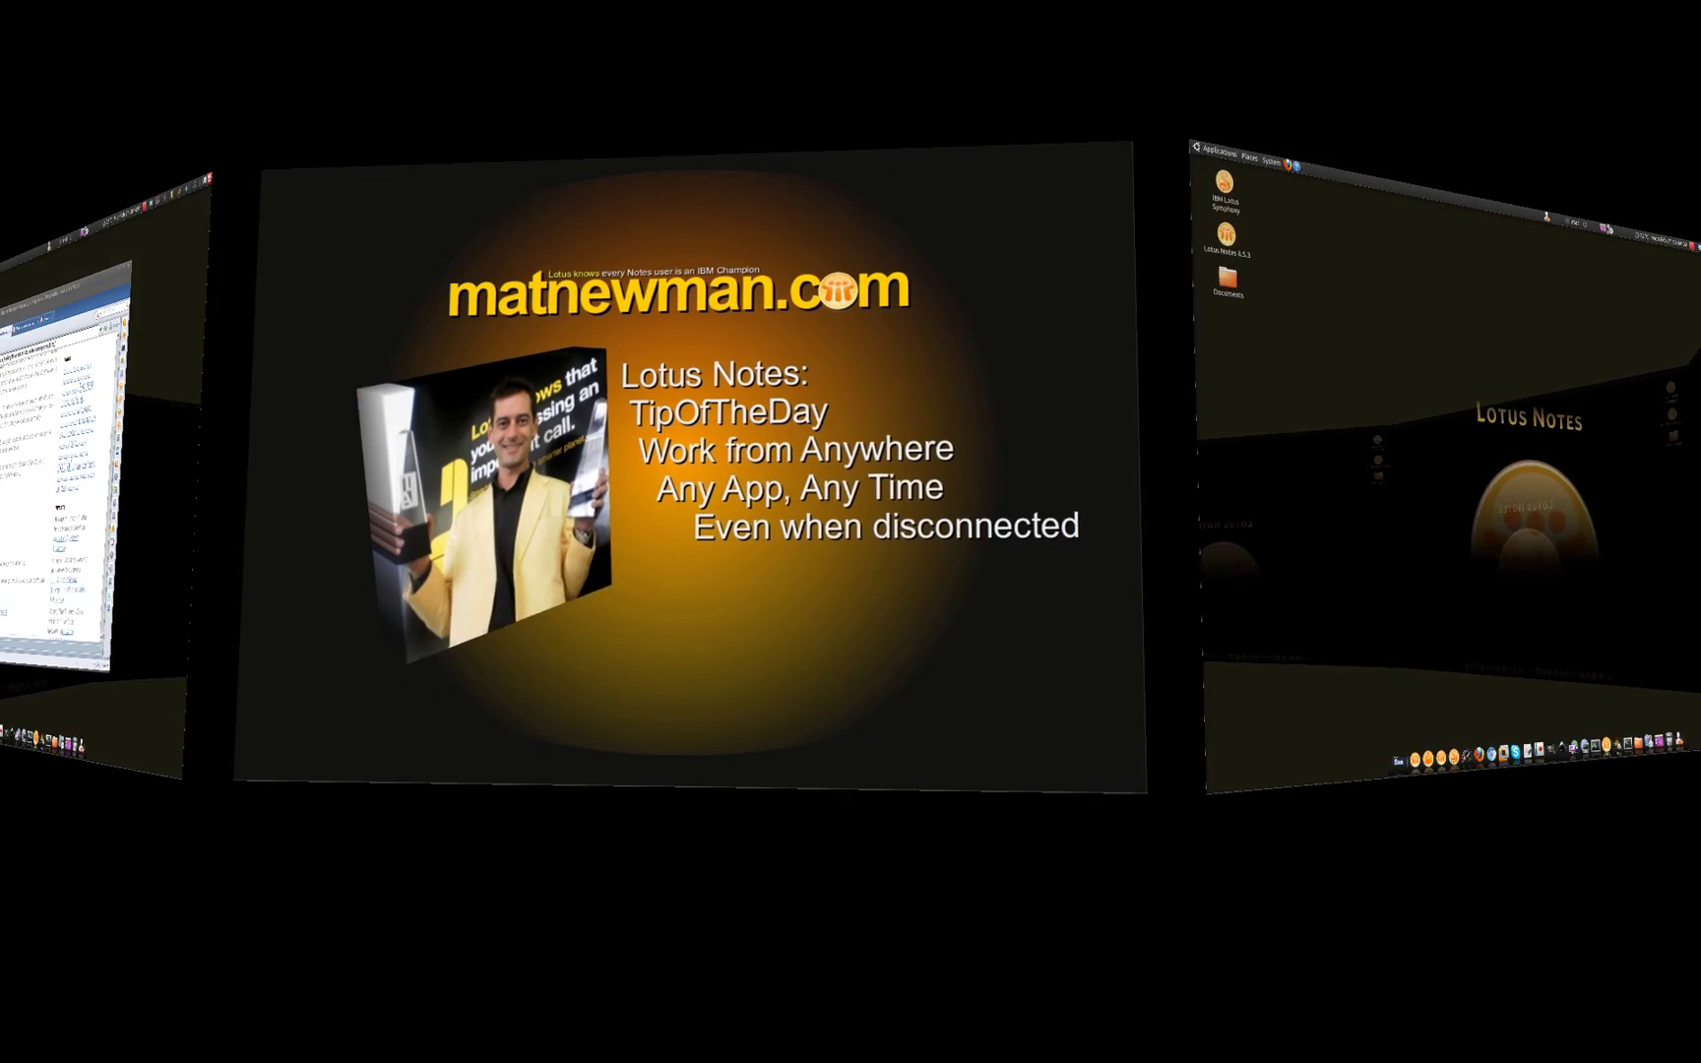